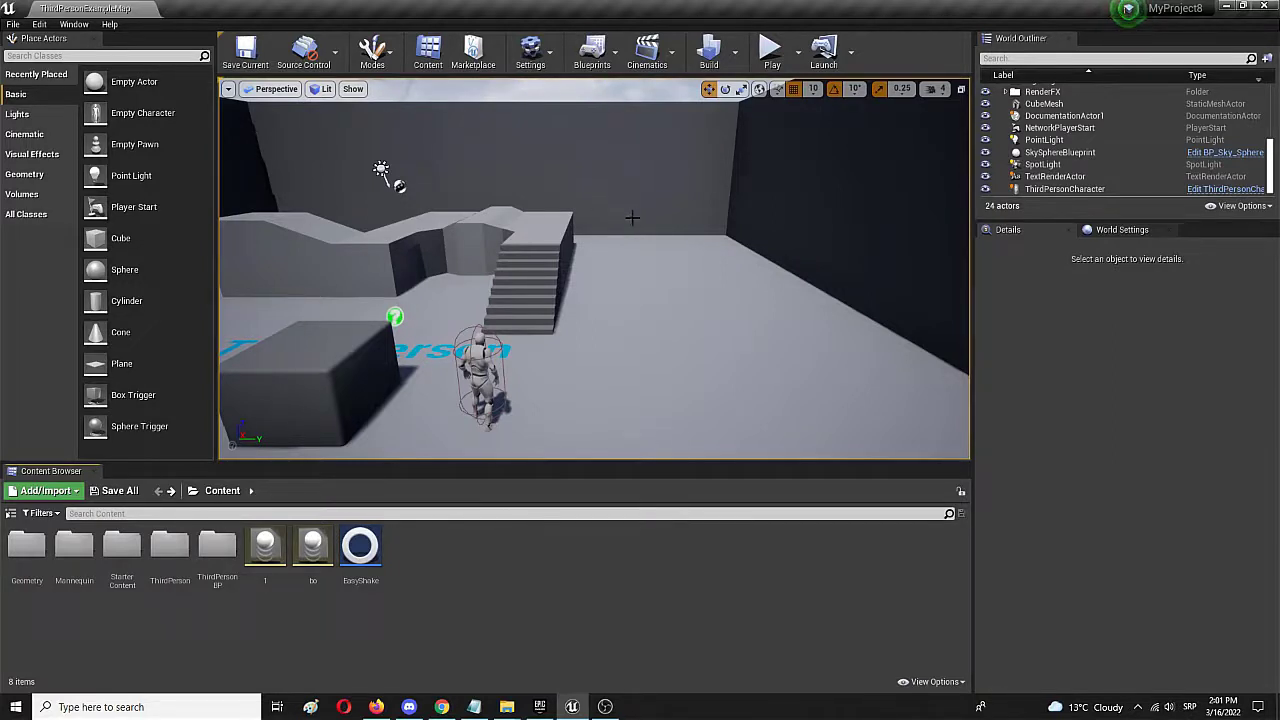
Create a new material named metal in the Content folder
right_drag(600, 252, 690, 282)
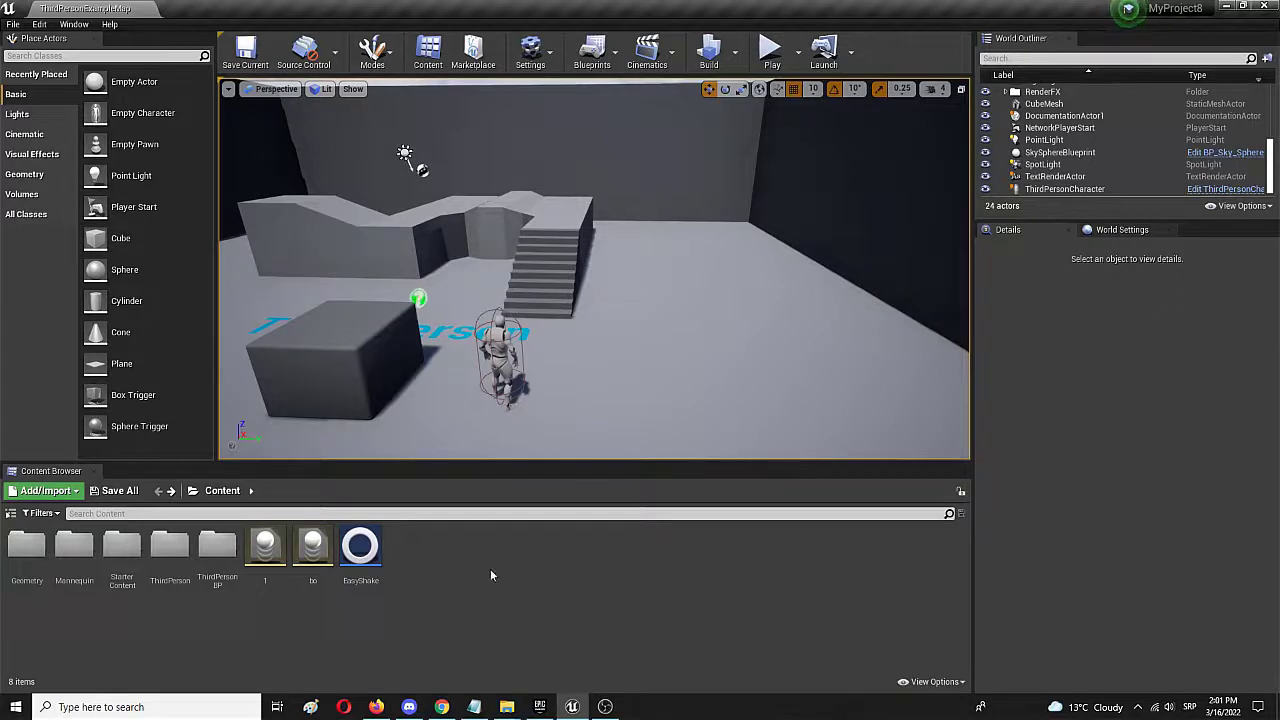
right_click(429, 555)
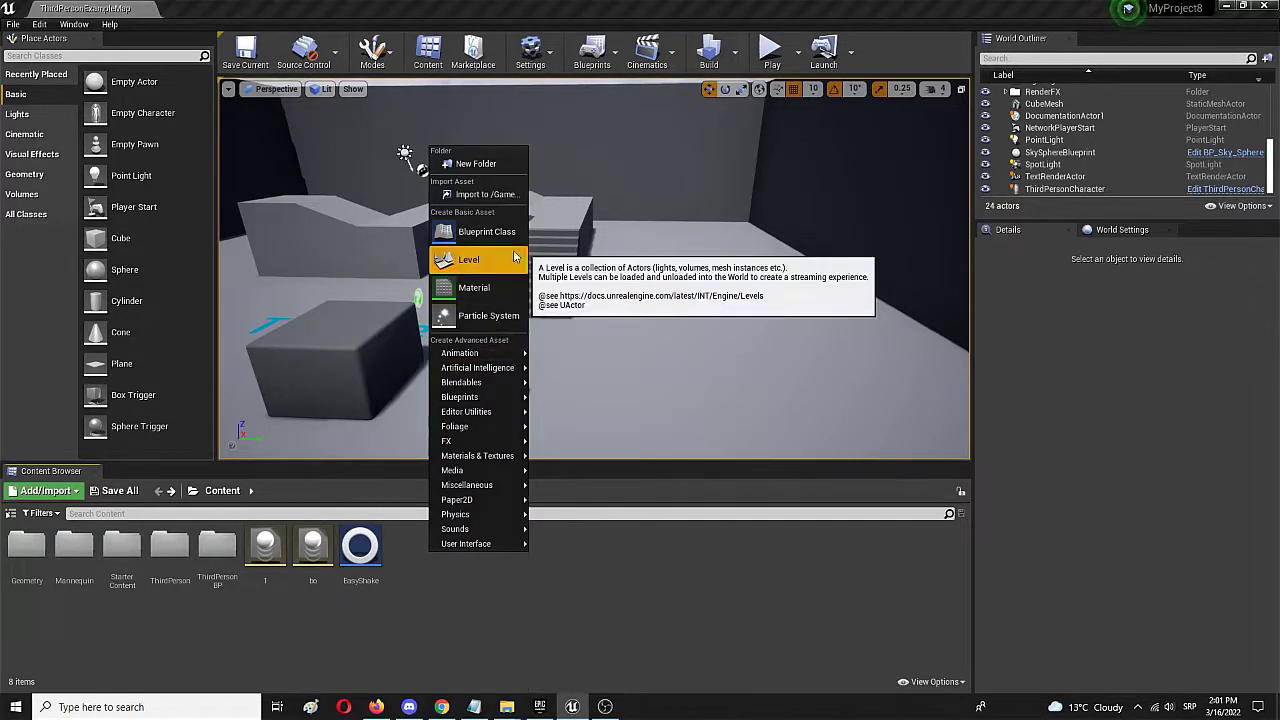
click(474, 288)
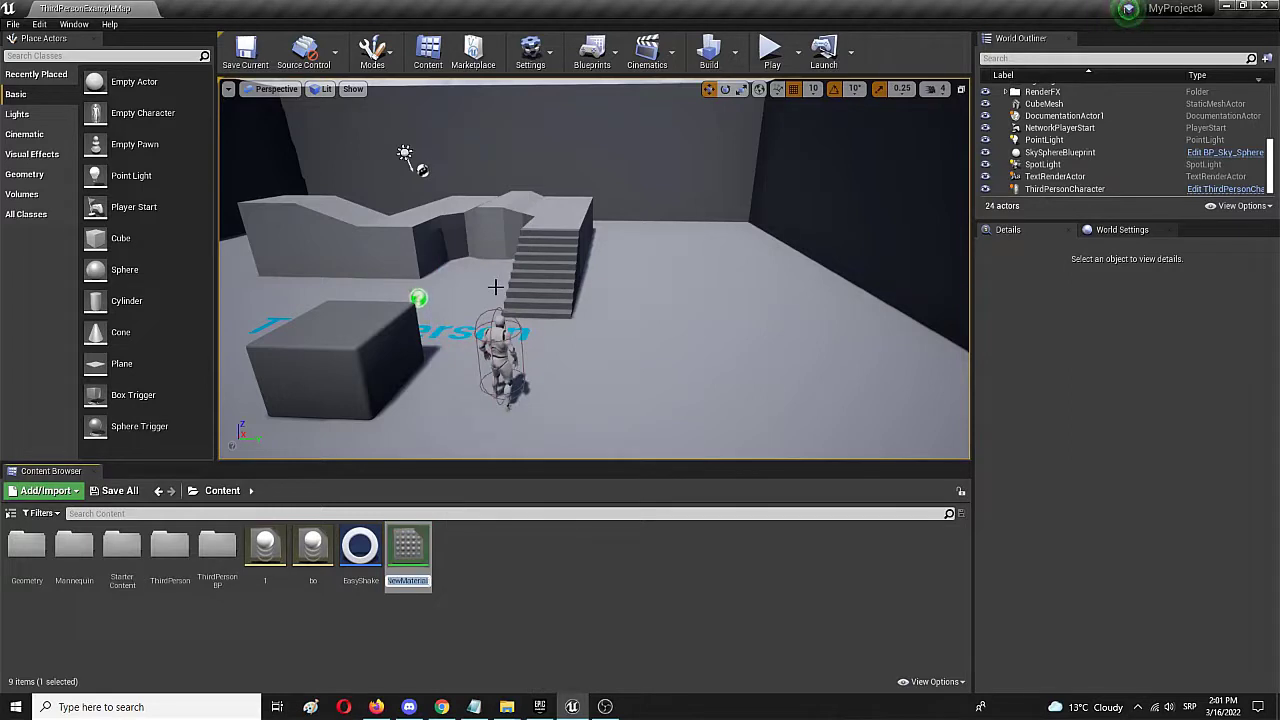
text(metal)
key(Return)
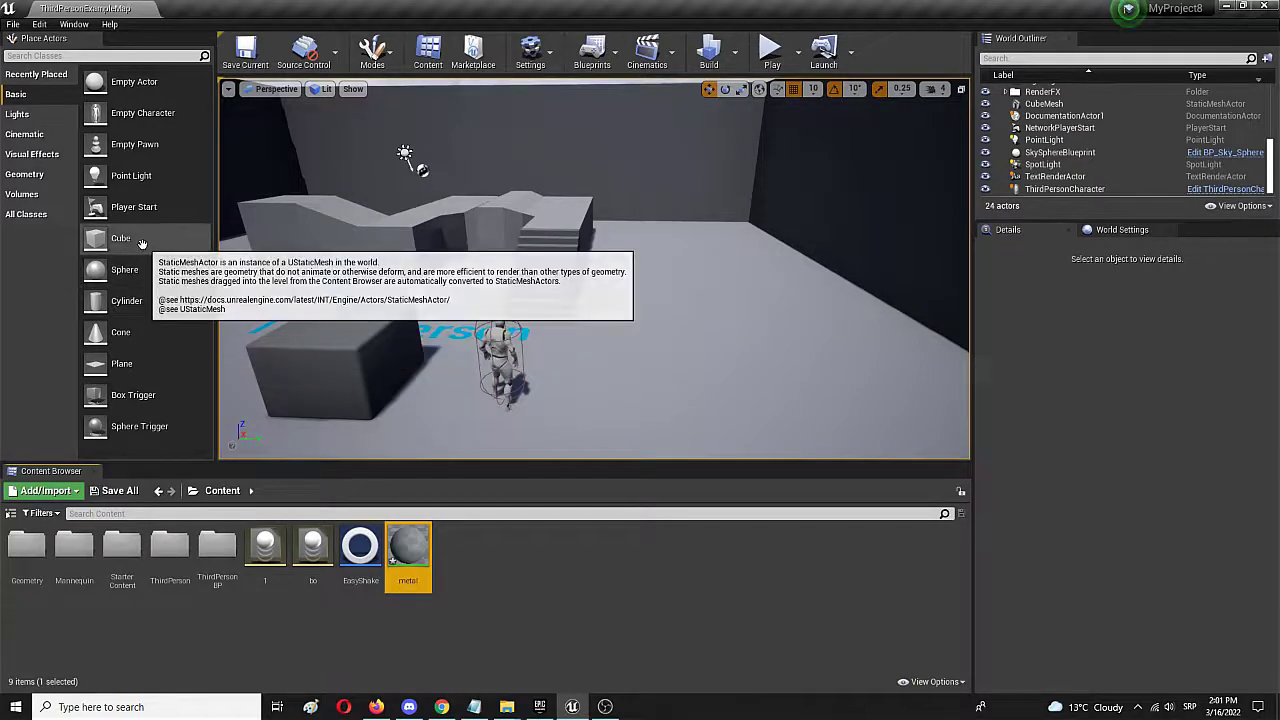
Place a cube in the open area beside the stairs and scale it to 2.25 along Y
drag(141, 243, 668, 214)
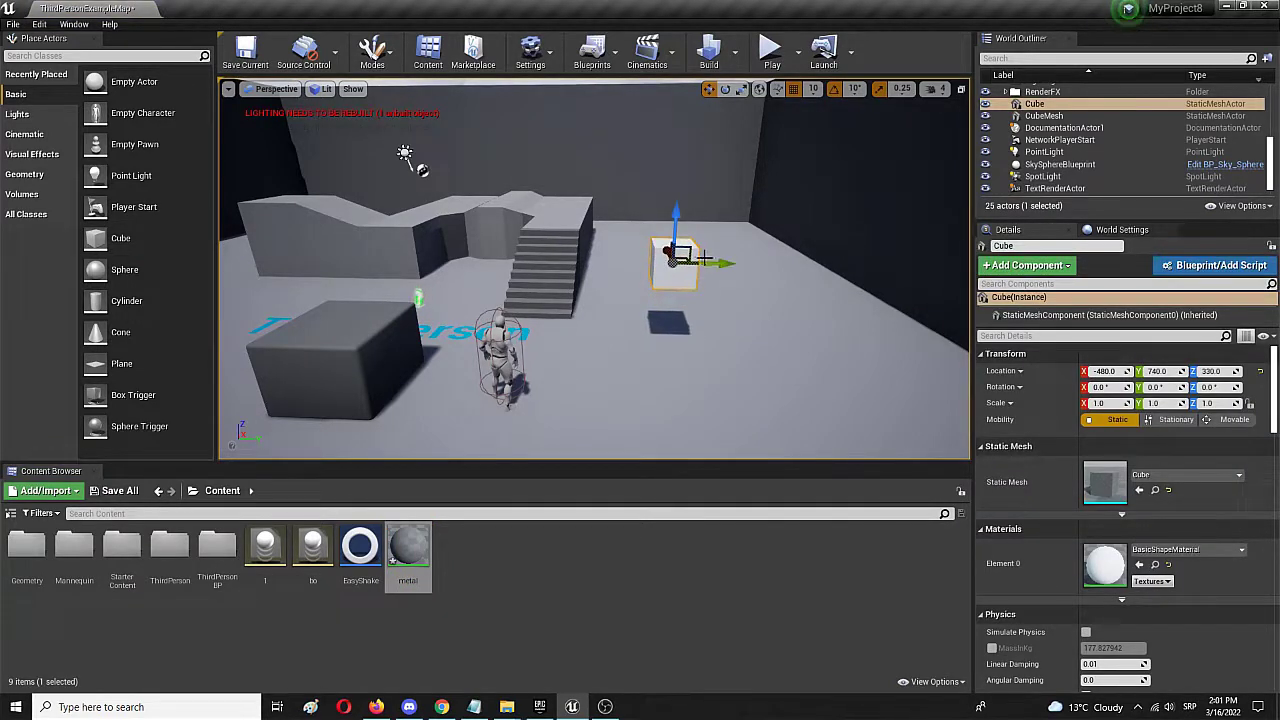
key(e)
key(r)
drag(714, 262, 760, 262)
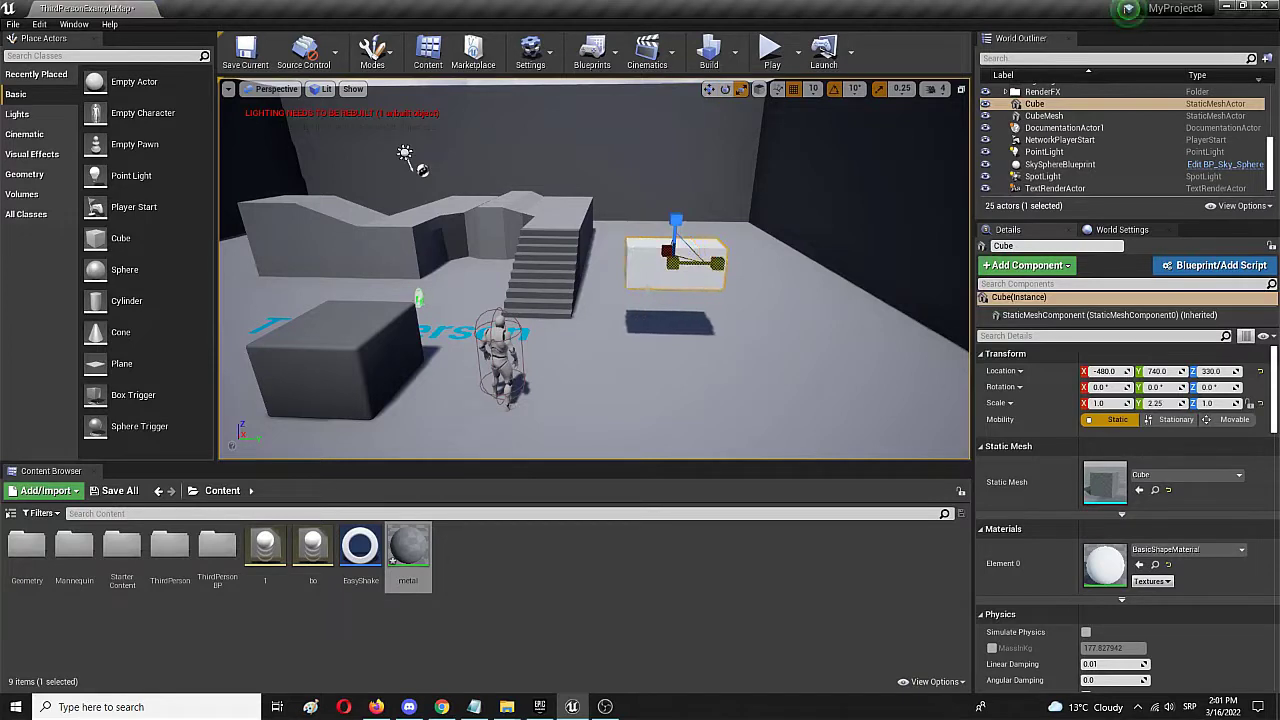
mouse_move(673, 262)
mouse_down()
mouse_move(656, 280)
mouse_move(673, 262)
mouse_up()
Scale the cube to 2.0 along X and 1.75 along Z, and deselect it
right_drag(655, 285, 740, 292)
key(a)
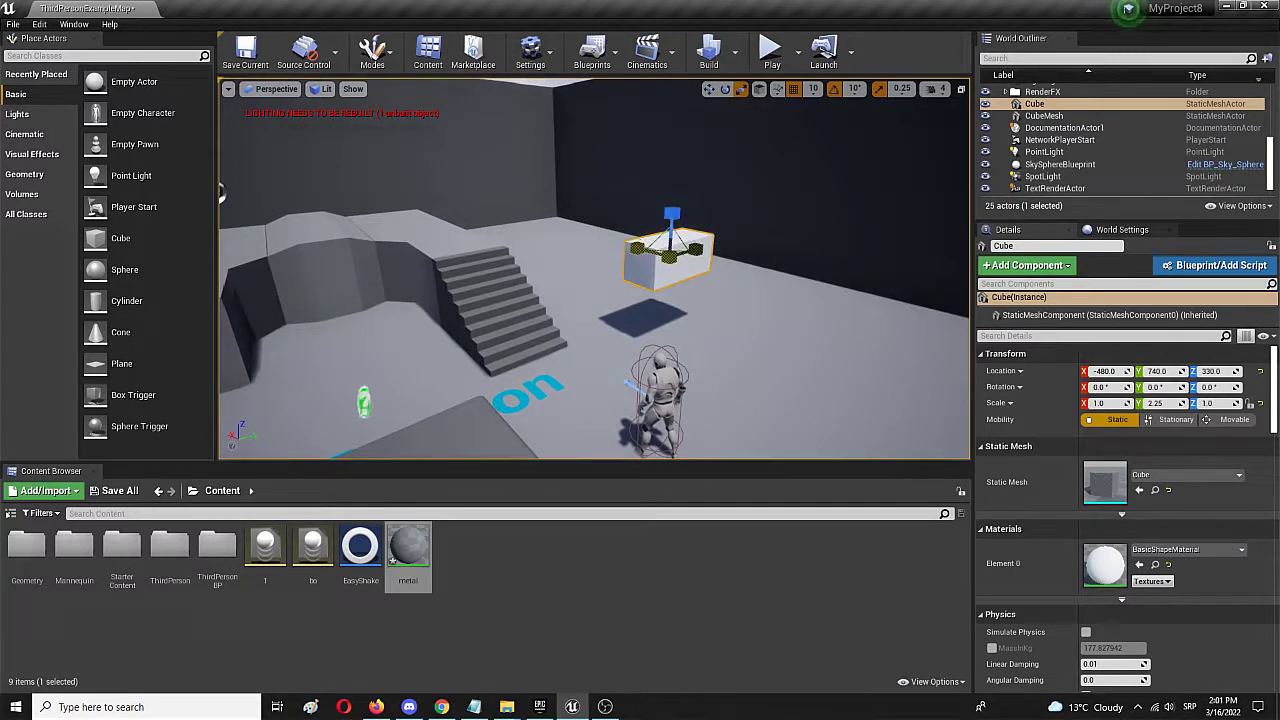
drag(637, 248, 600, 238)
drag(672, 213, 672, 182)
right_drag(757, 349, 712, 270)
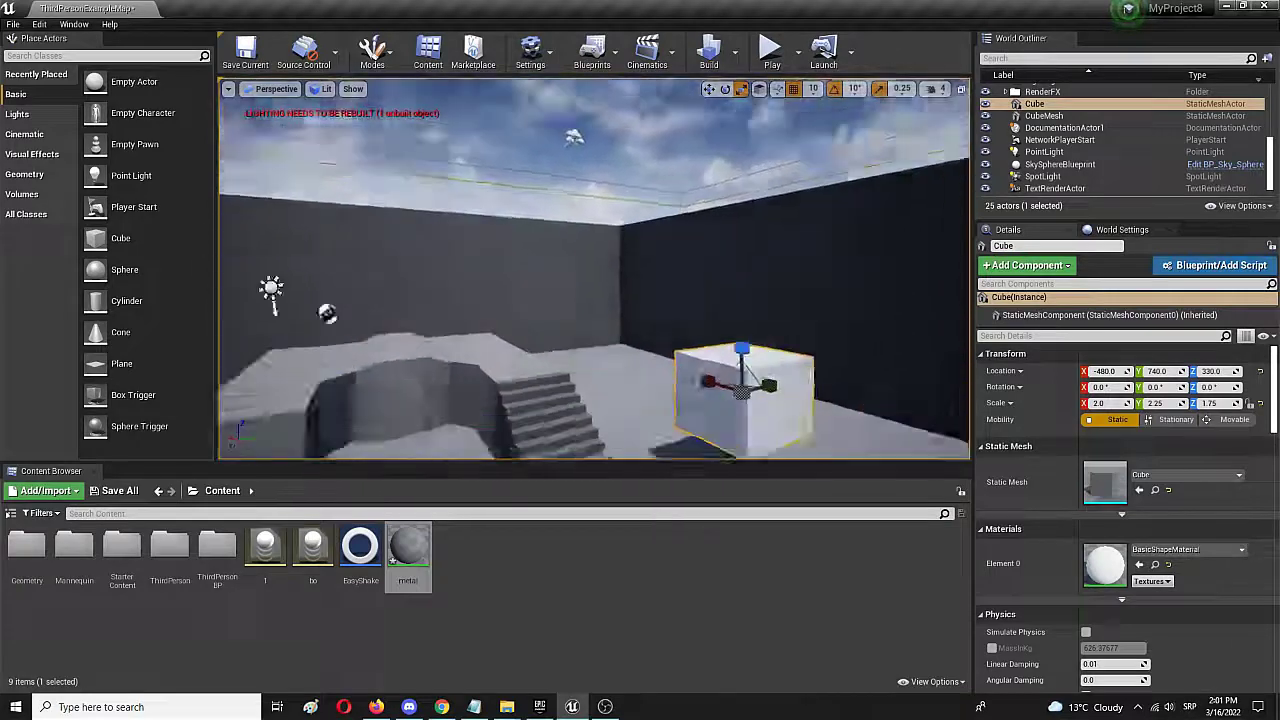
alt+drag(650, 370, 743, 297)
click(751, 260)
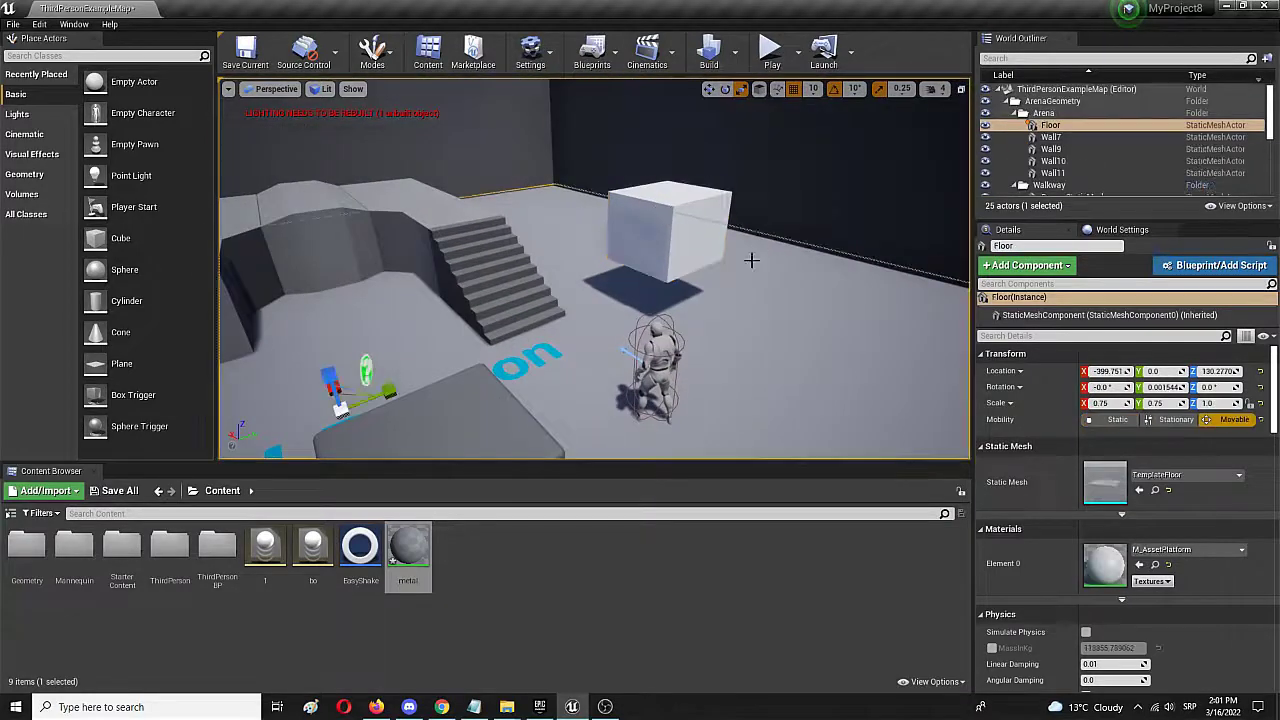
right_drag(751, 260, 749, 295)
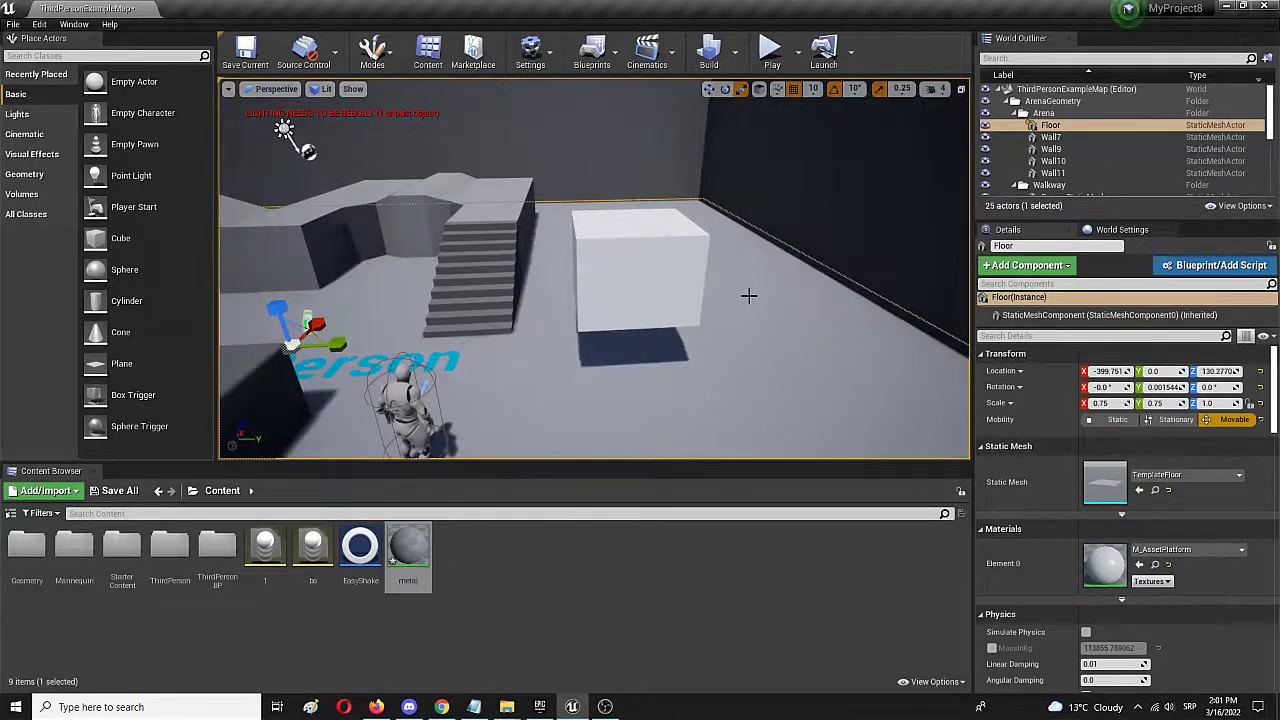
Open the metal material, add a Constant3Vector node and connect it to Base Color
click(414, 551)
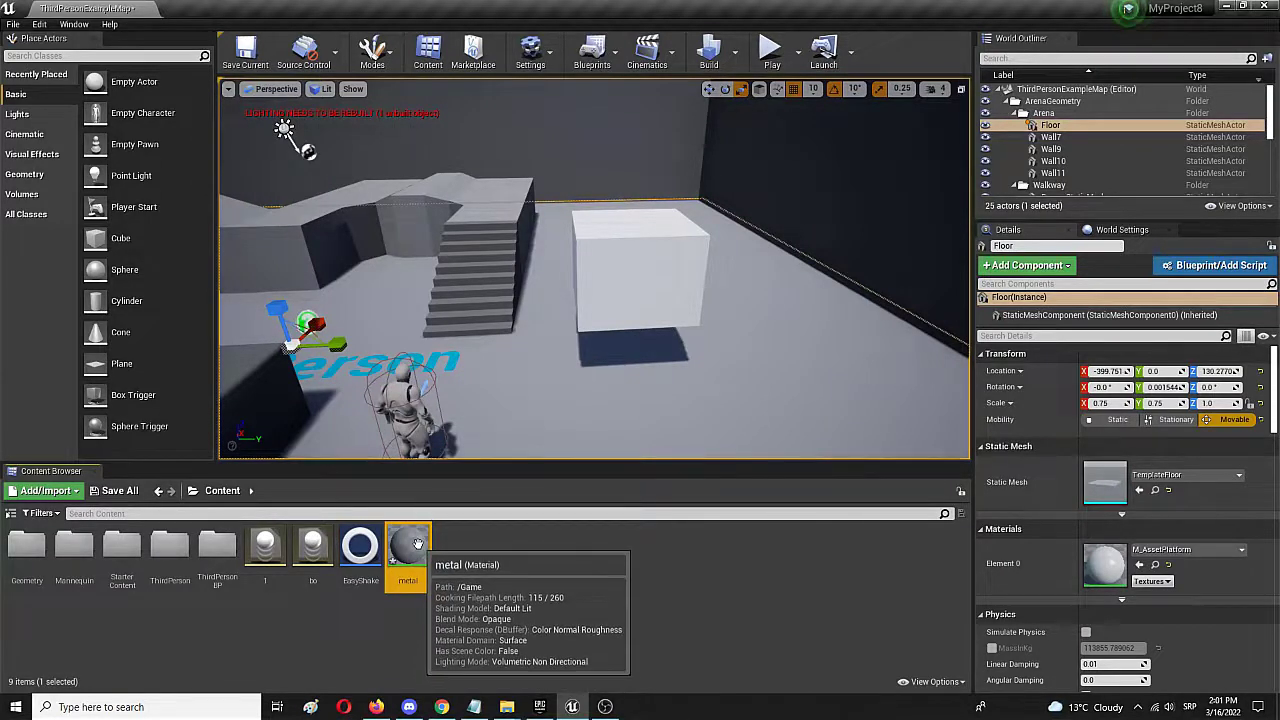
double_click(416, 550)
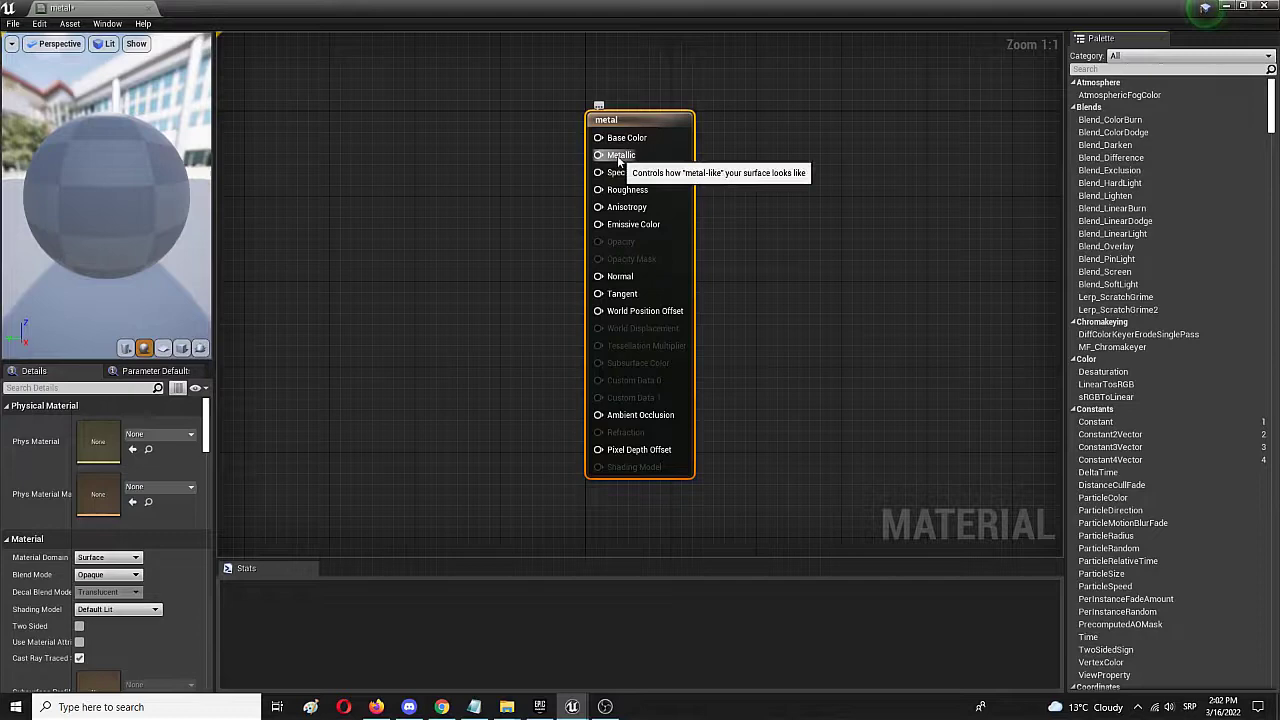
right_click(343, 148)
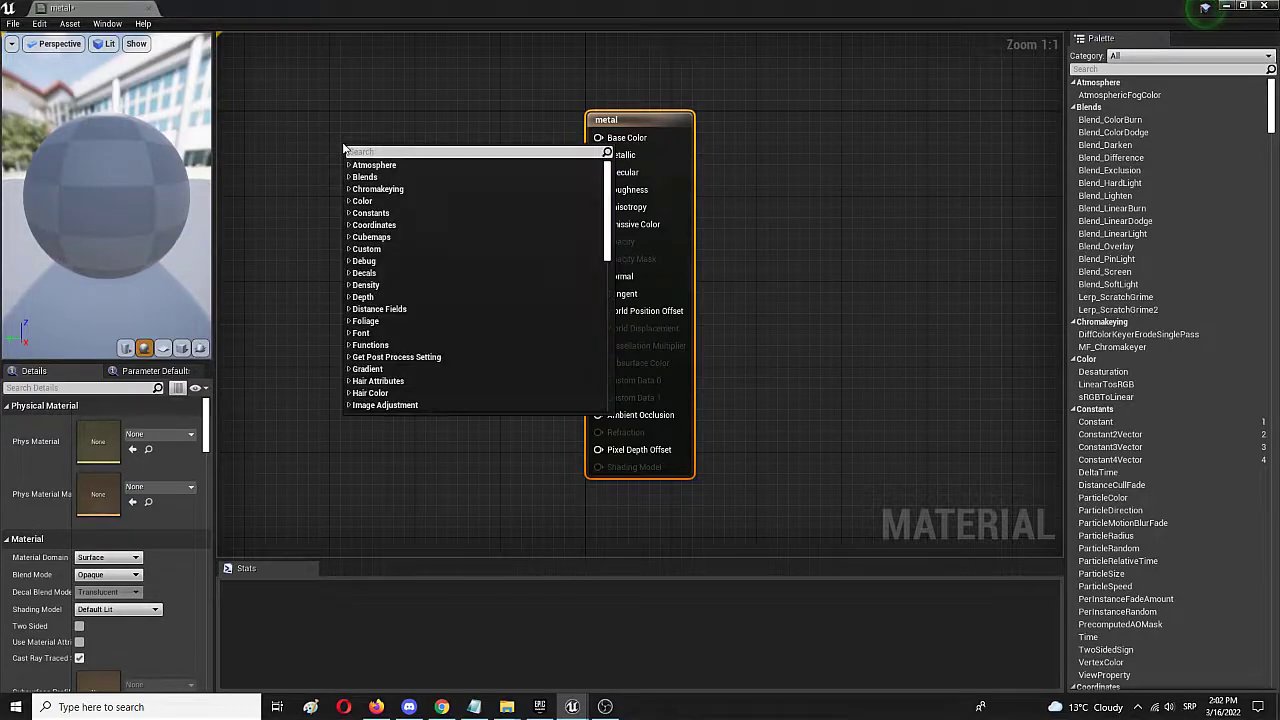
text(constant)
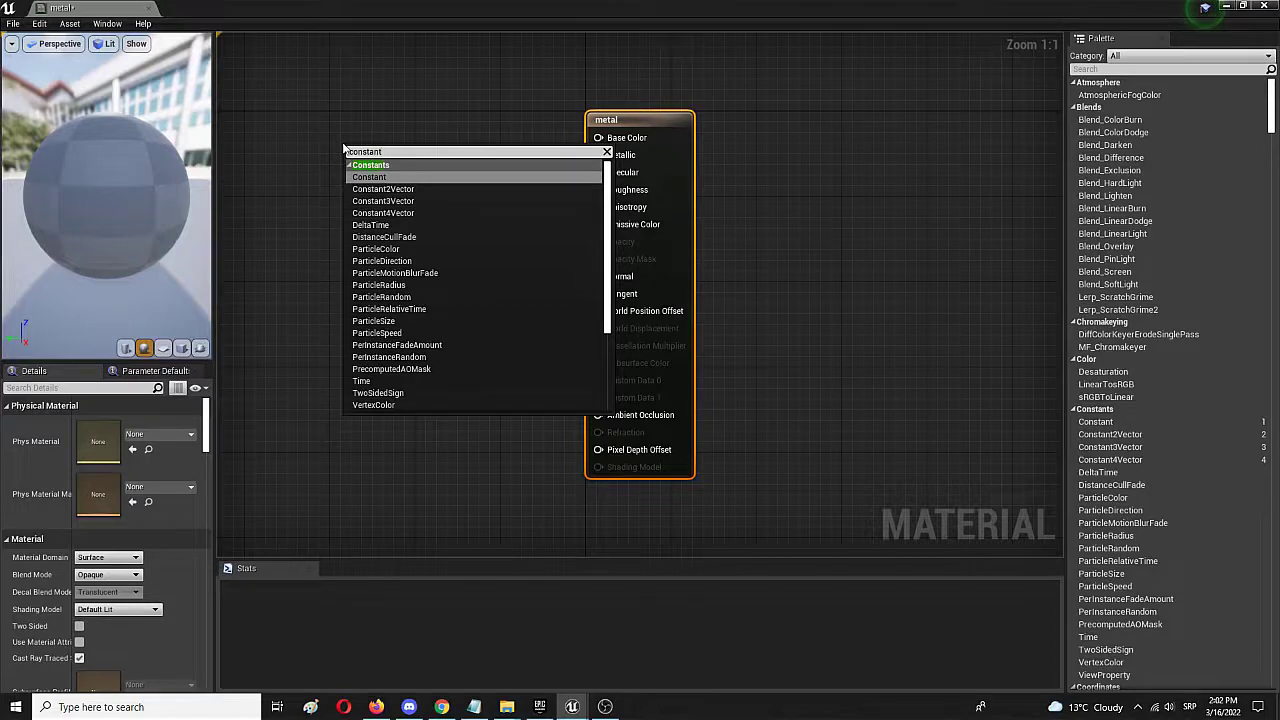
key(Down)
key(Down)
key(Return)
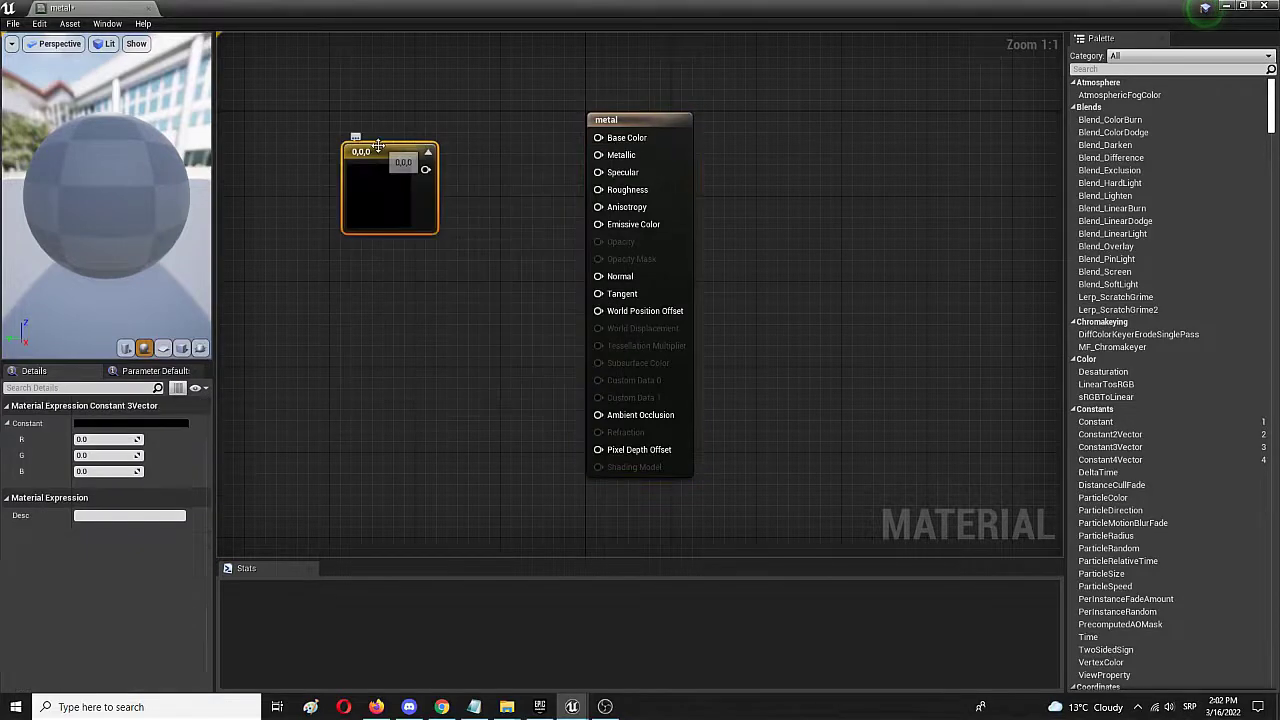
drag(378, 147, 600, 137)
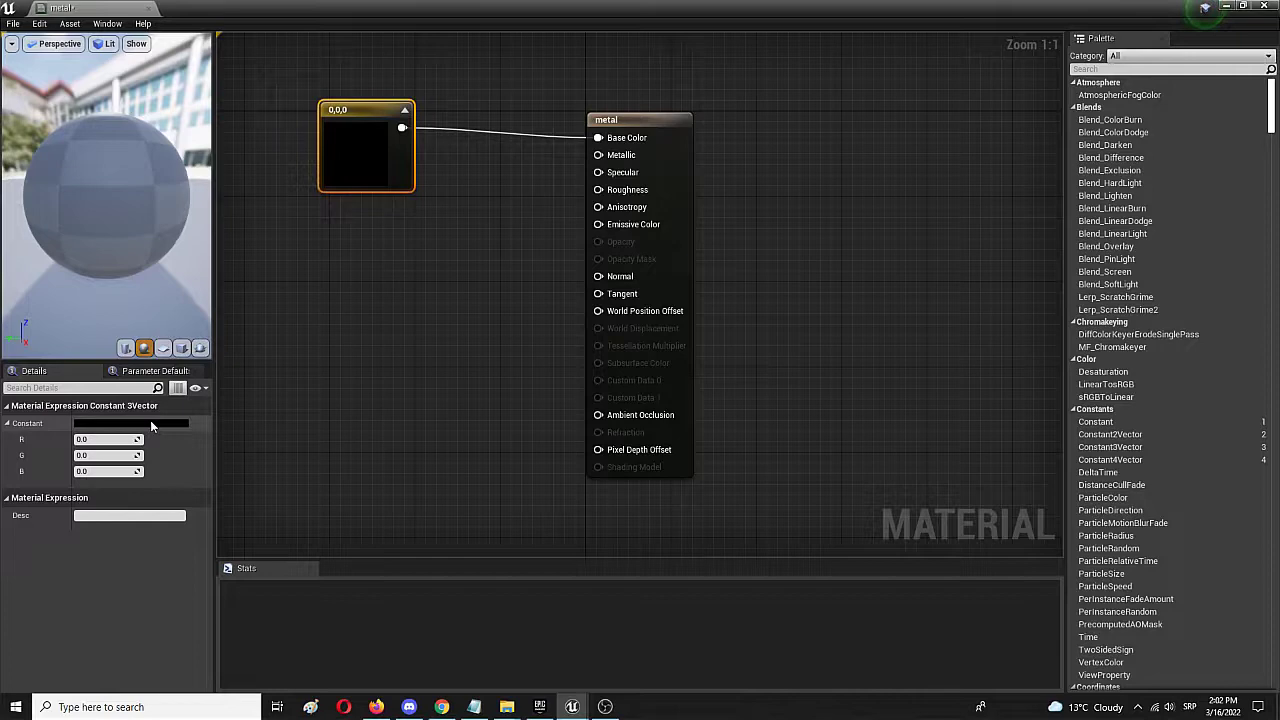
Set the colour vector to about R 0.699, G 1.31, B 1.05 and align its node with the Base Color input
mouse_move(92, 441)
mouse_down()
mouse_move(154, 441)
mouse_move(135, 471)
mouse_move(190, 471)
mouse_move(95, 456)
mouse_move(122, 456)
mouse_move(128, 440)
mouse_move(95, 439)
mouse_up()
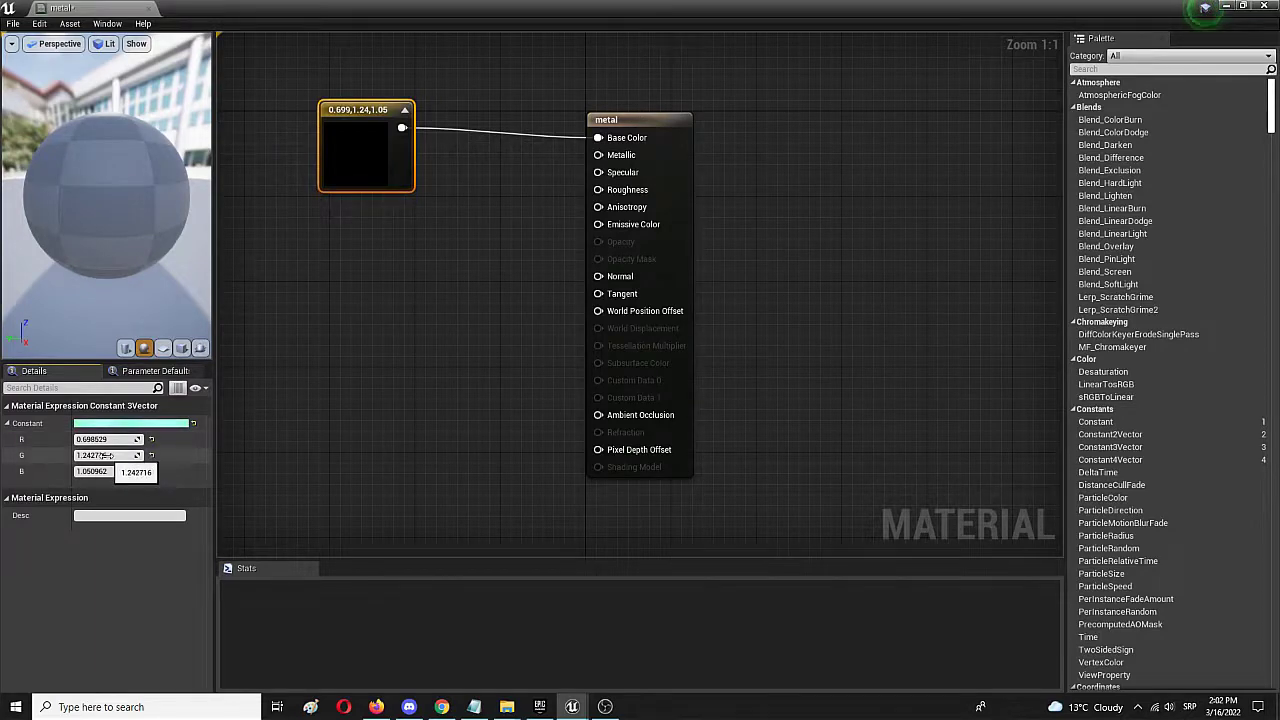
mouse_move(105, 455)
mouse_down()
mouse_move(125, 455)
mouse_move(88, 455)
mouse_move(110, 455)
mouse_up()
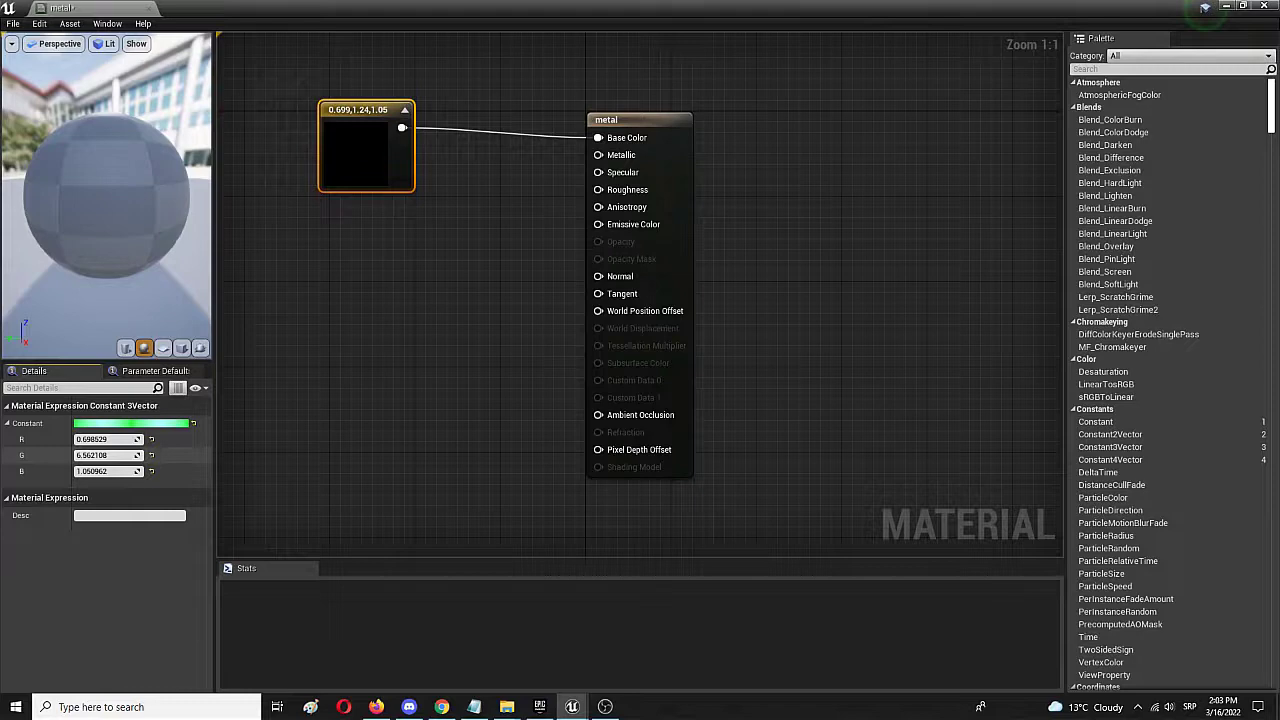
drag(110, 455, 66, 455)
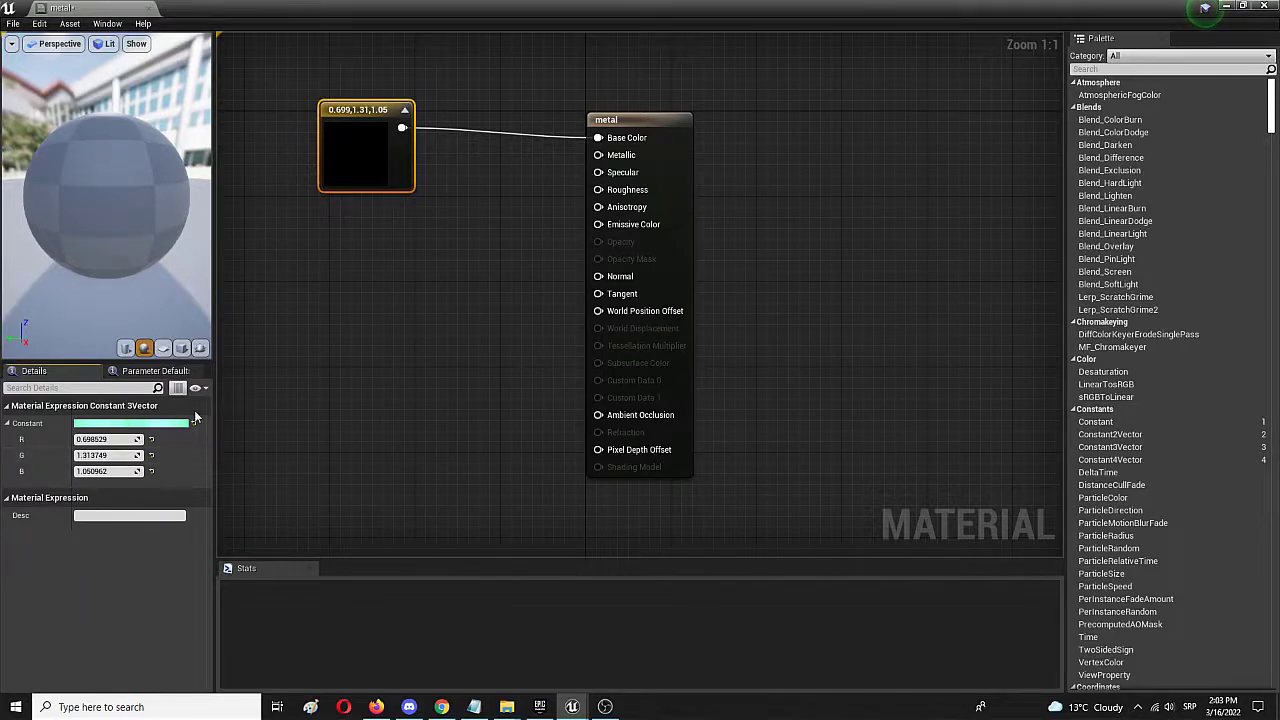
click(180, 424)
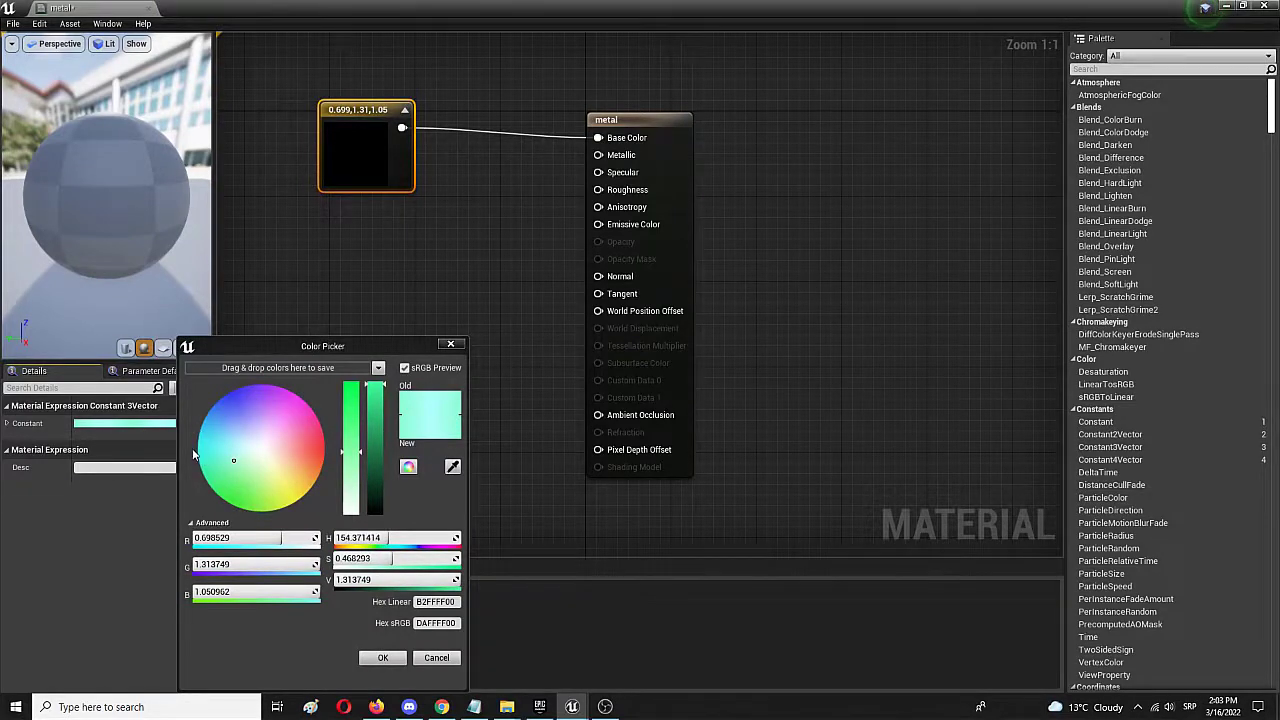
click(397, 659)
click(397, 659)
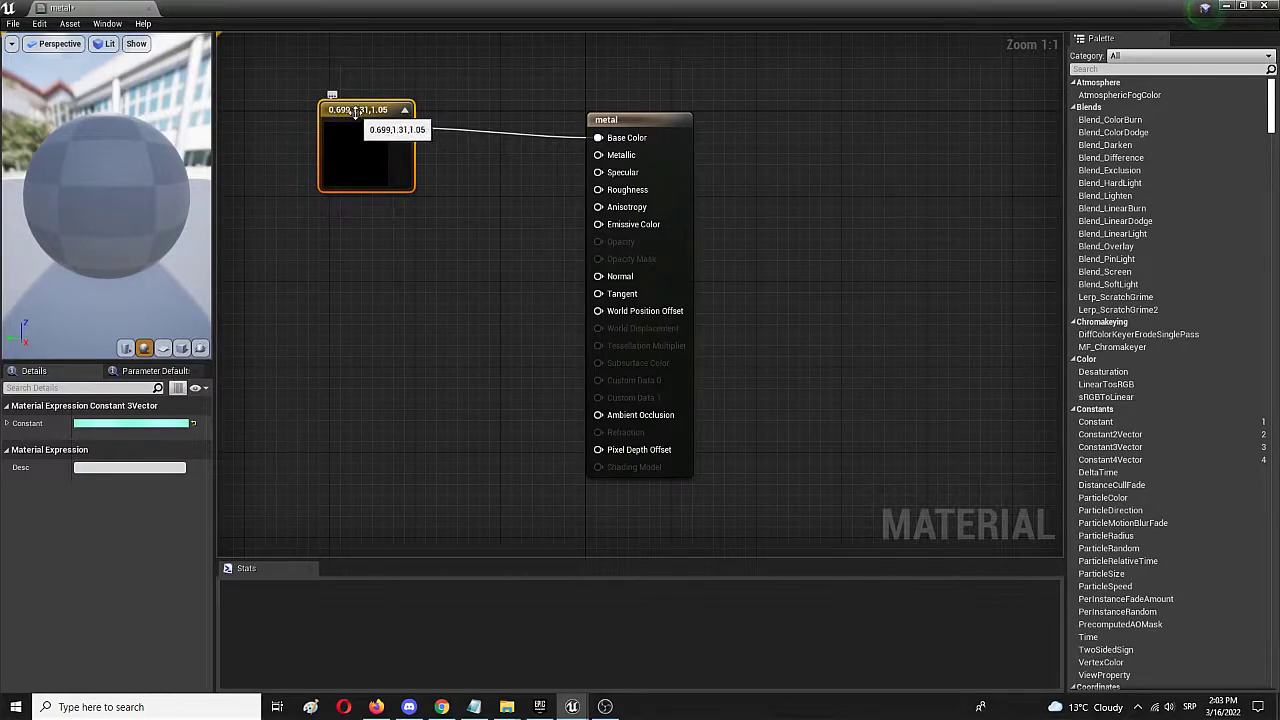
drag(353, 120, 375, 130)
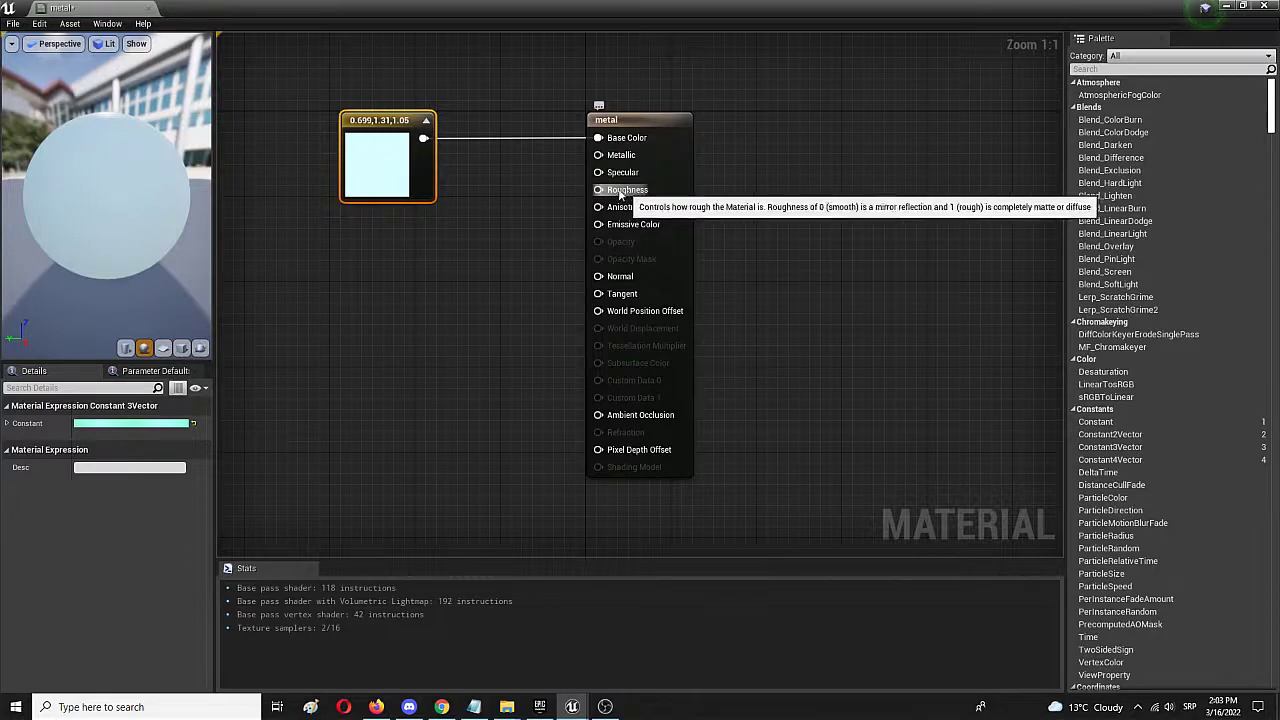
Add two Constant nodes below the colour vector and connect the upper one to Metallic
right_click(378, 264)
text(constan)
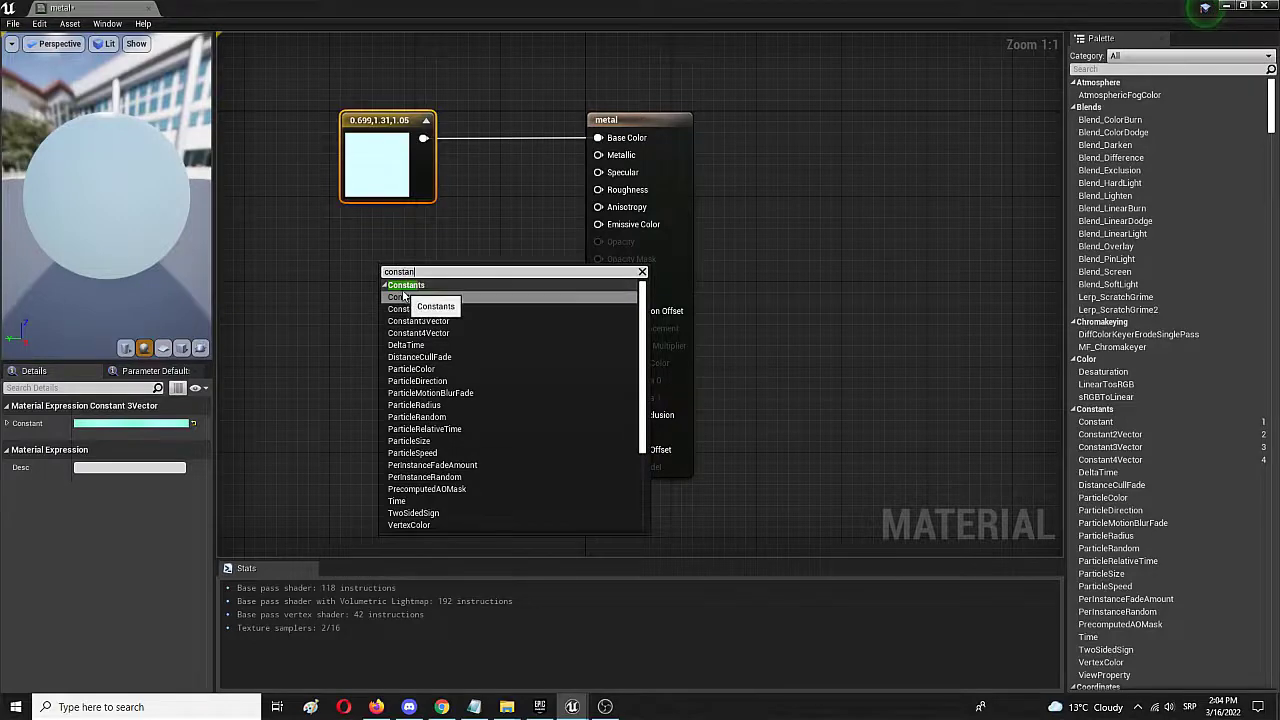
click(405, 297)
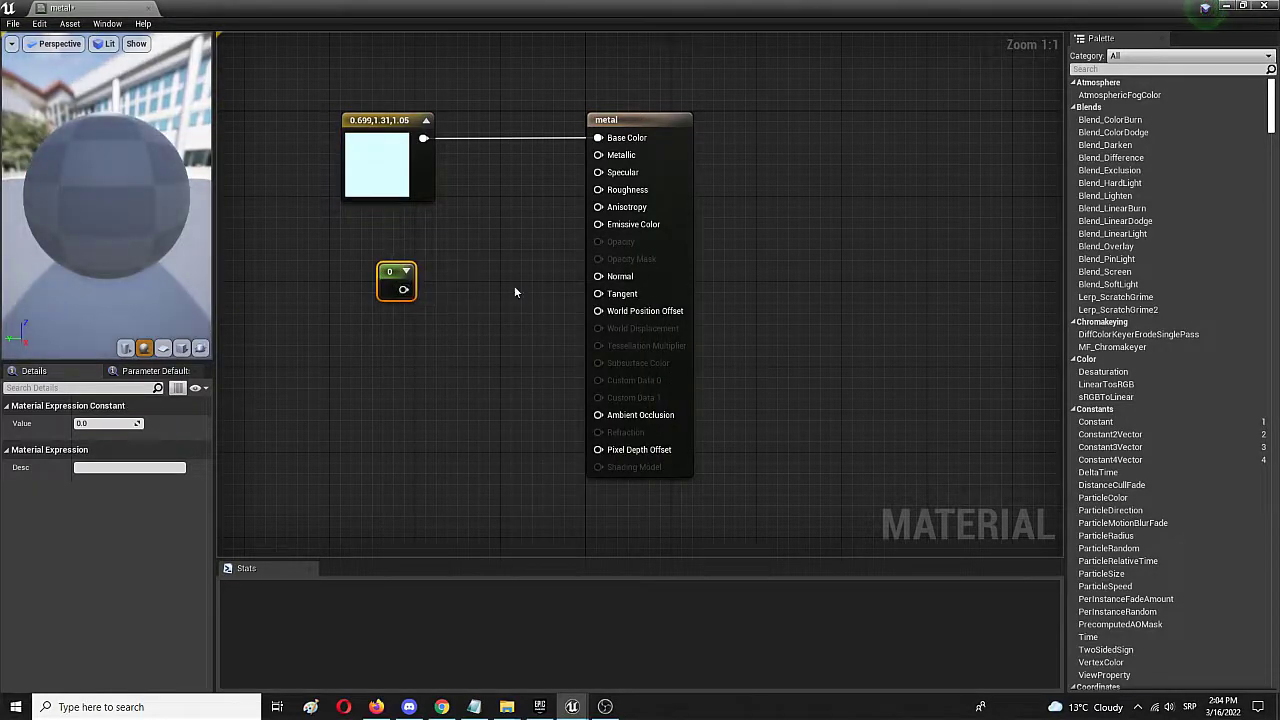
key(ctrl+c)
key(ctrl+v)
drag(525, 285, 606, 157)
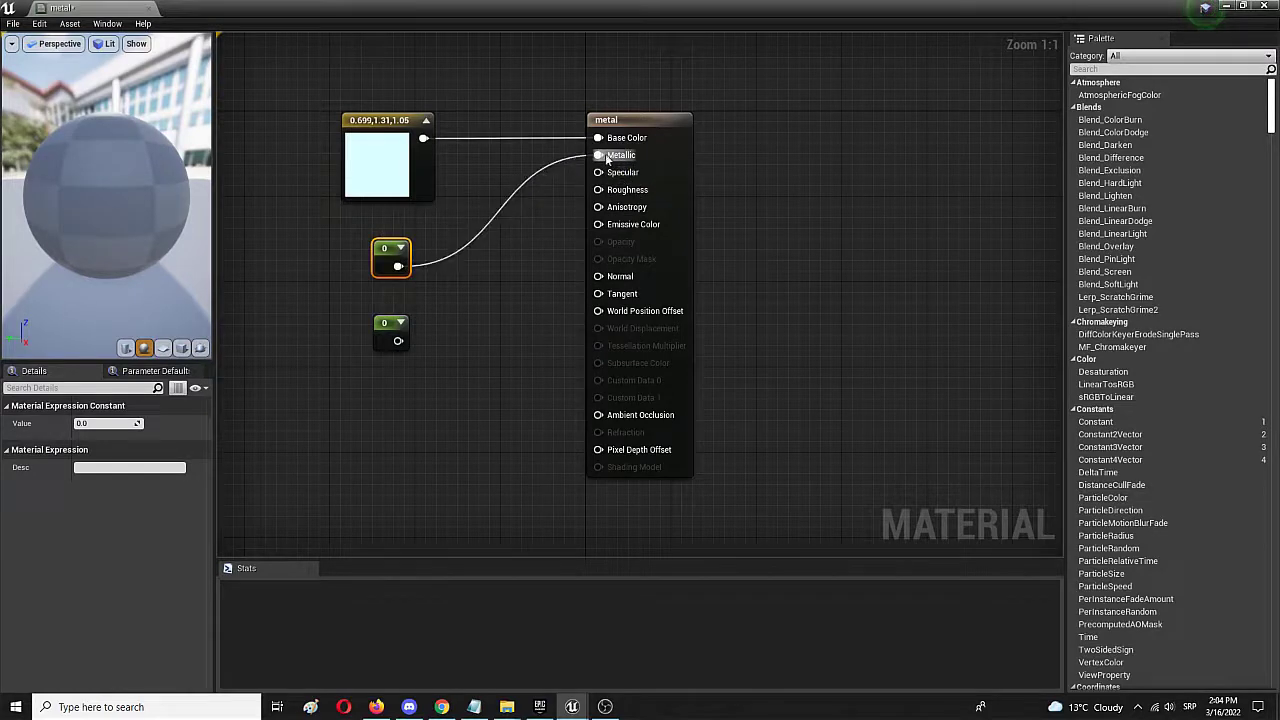
Set the constant feeding Metallic to 0.8
click(97, 423)
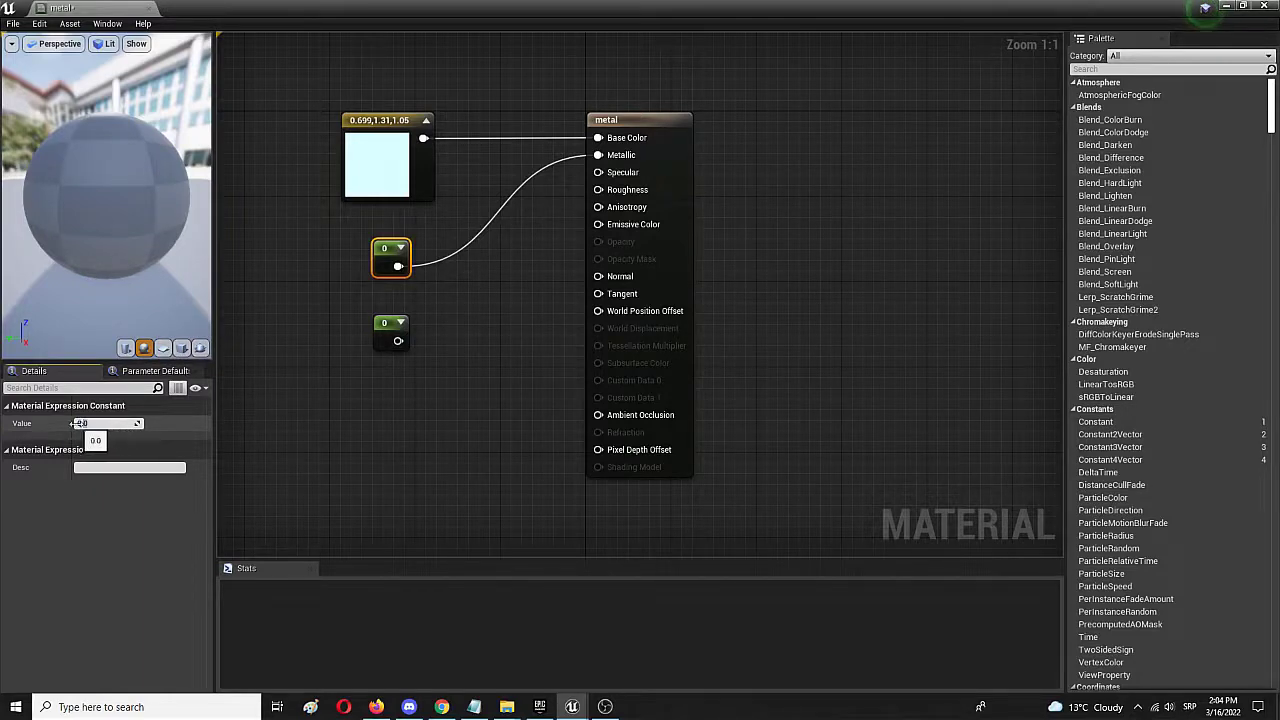
click(83, 424)
key(BackSpace)
text(8)
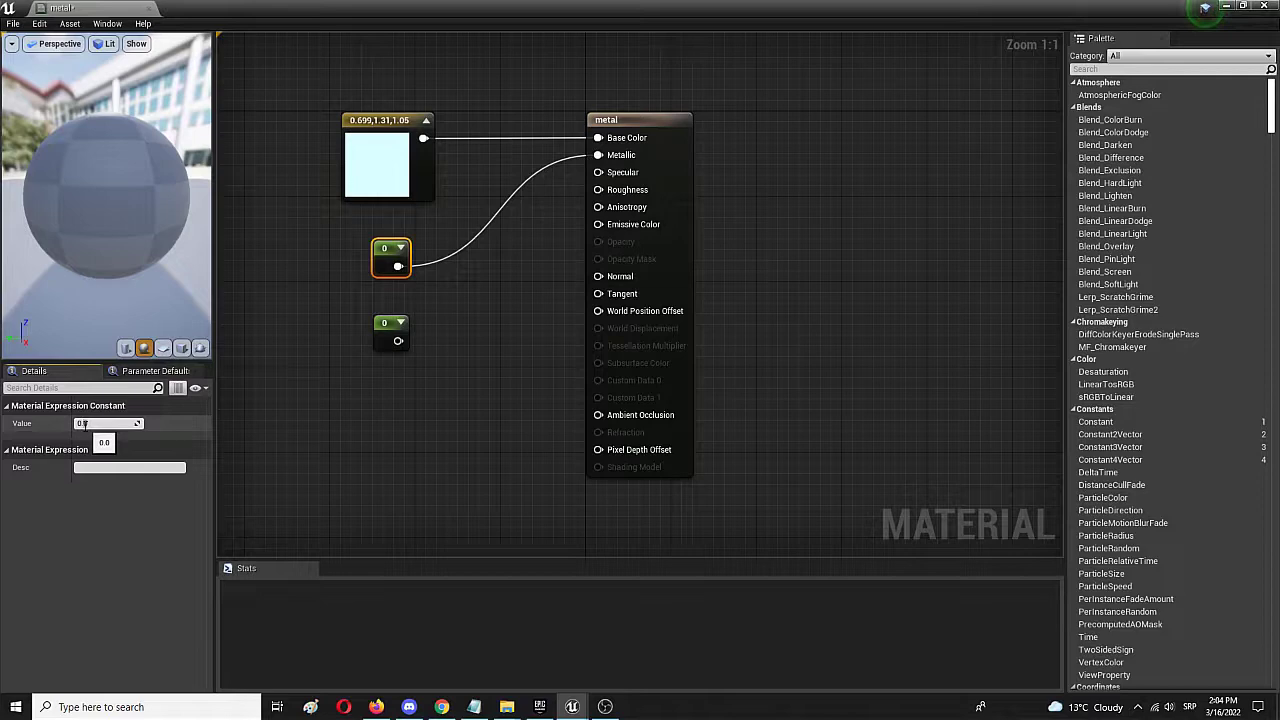
click(318, 392)
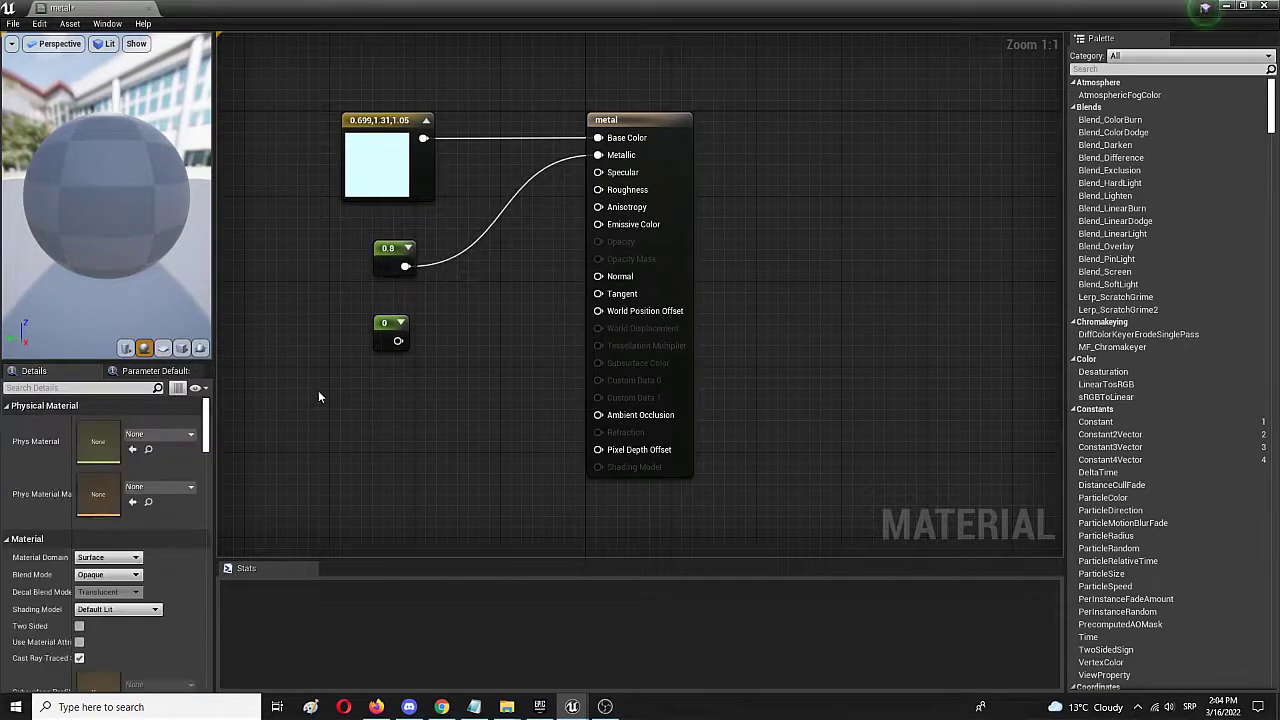
Connect the lower constant to Roughness and set its value to 0.5
click(391, 323)
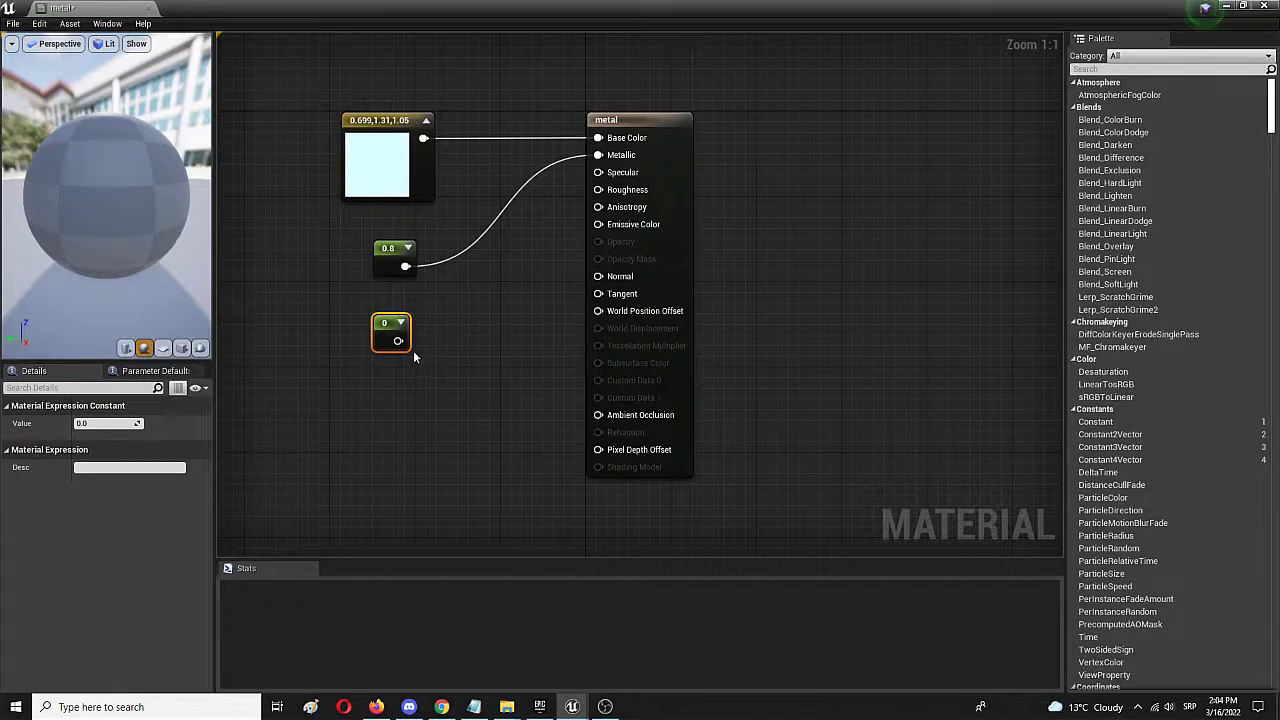
drag(398, 341, 598, 190)
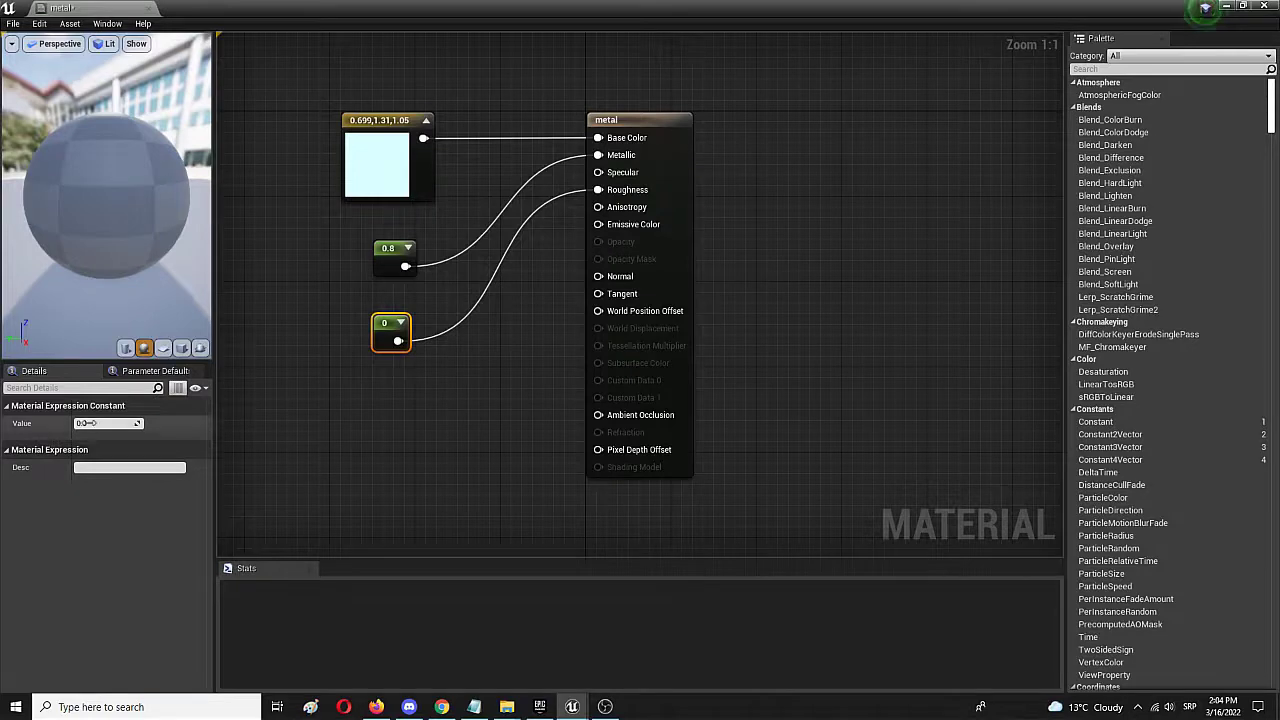
drag(102, 424, 69, 424)
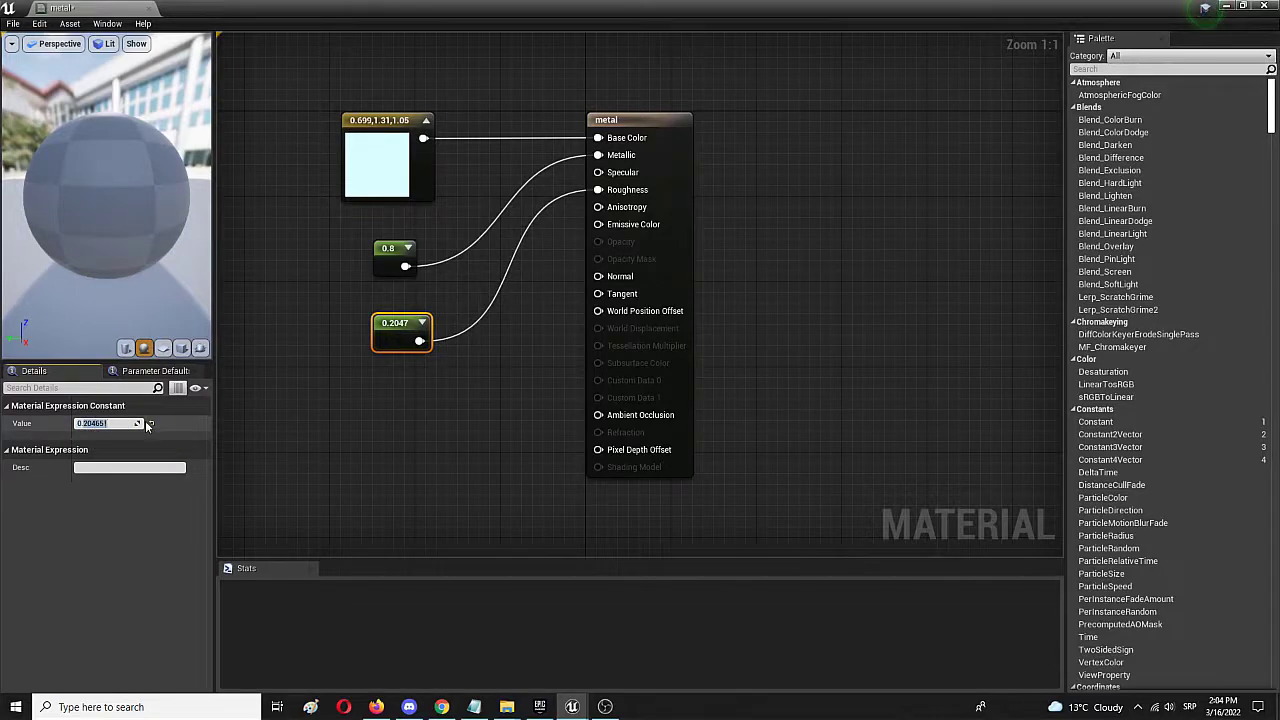
click(247, 430)
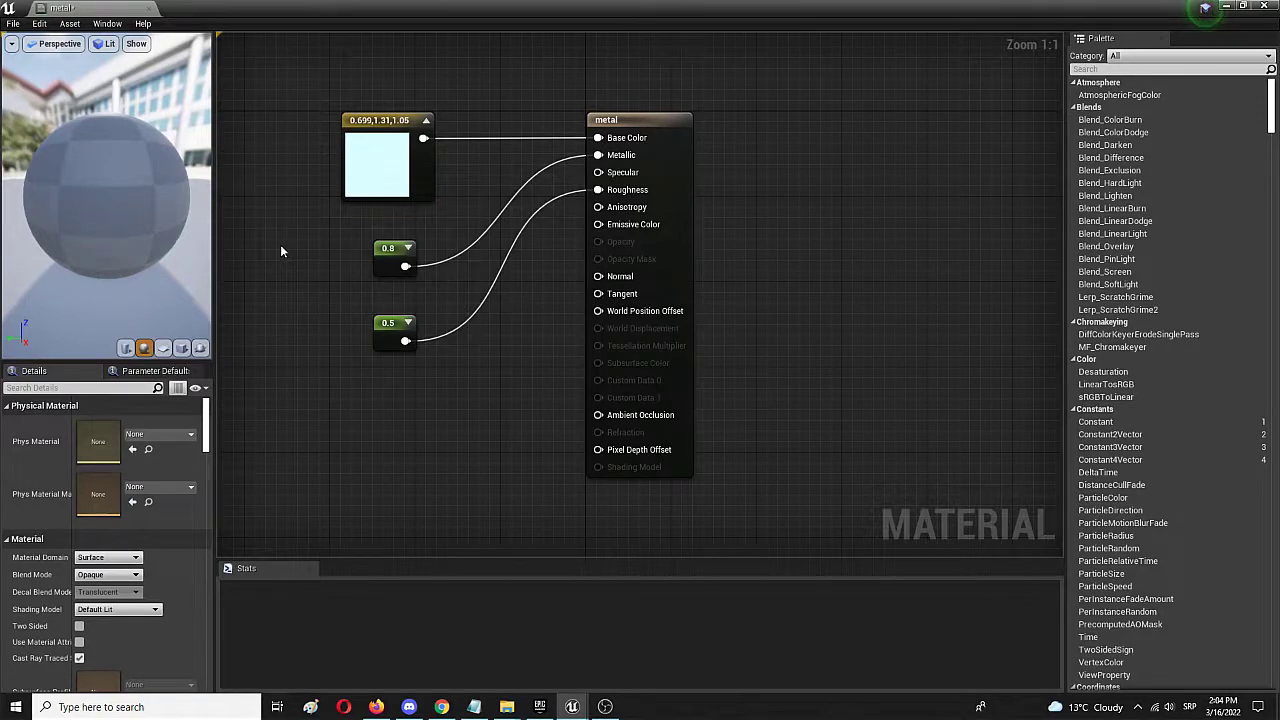
Save the metal material and dock its editor beside the ThirdPersonExampleMap level editor
click(13, 23)
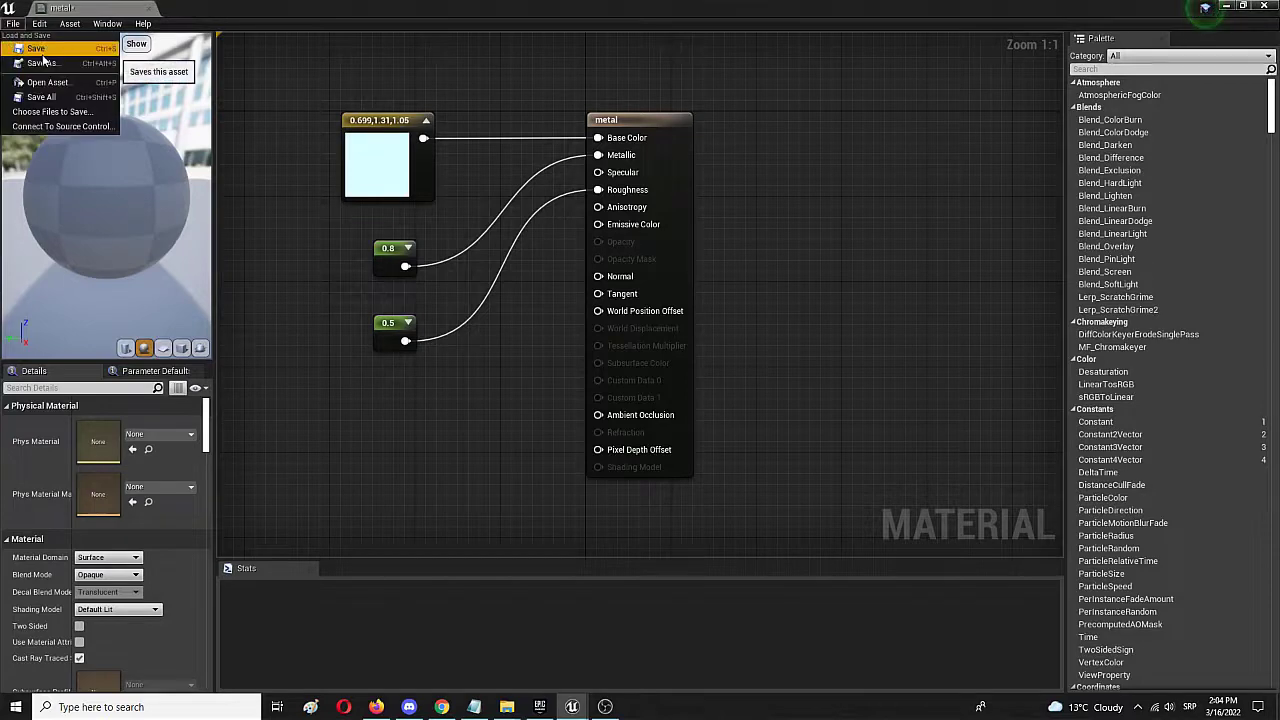
click(50, 47)
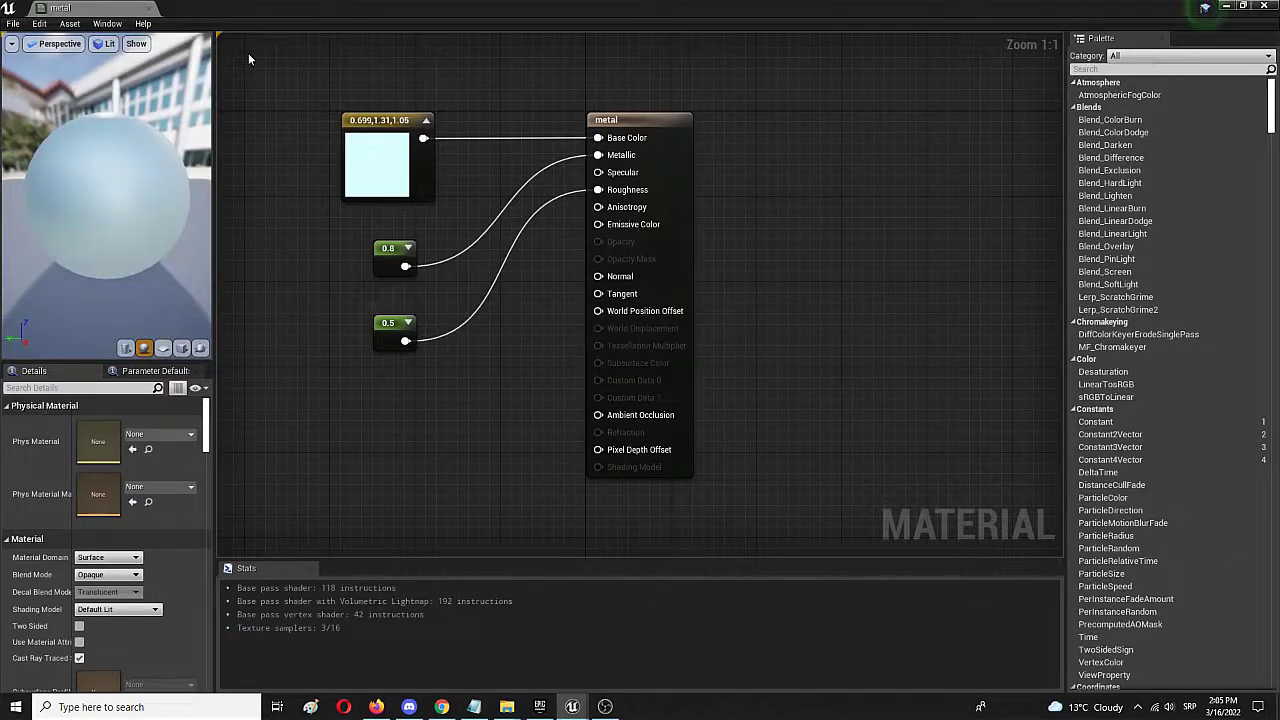
drag(92, 6, 211, 13)
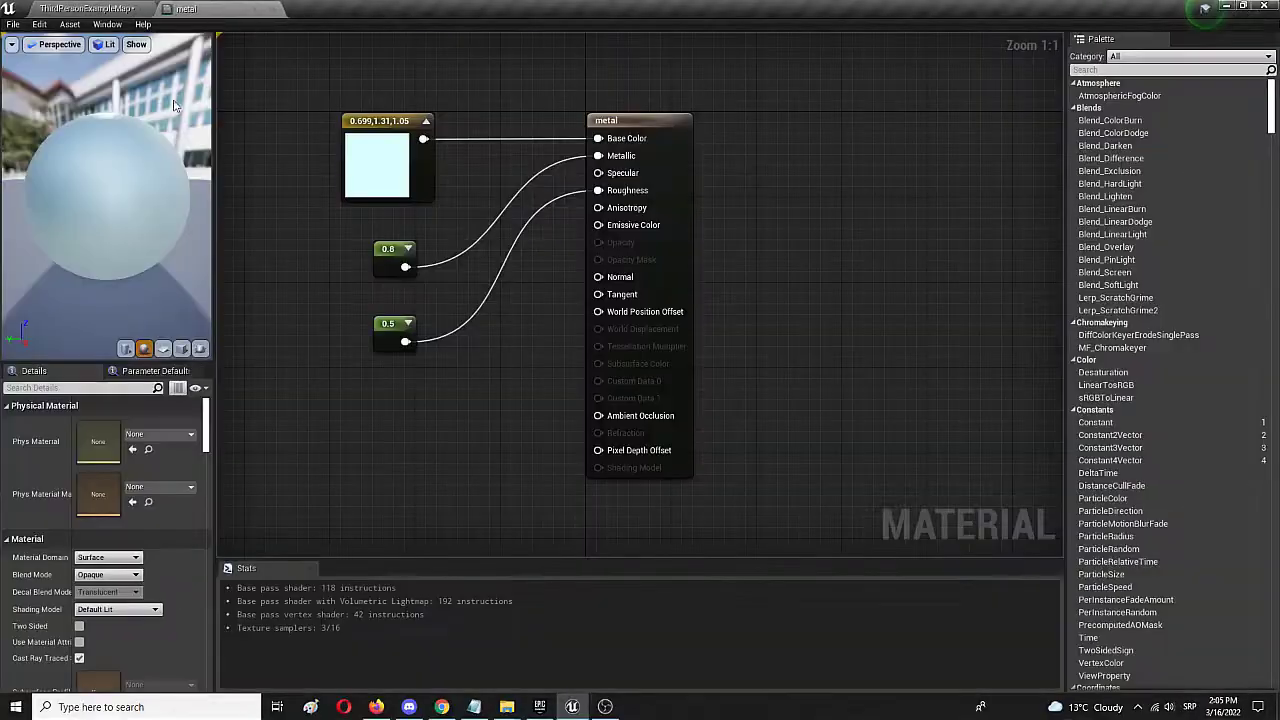
Return to the ThirdPersonExampleMap level and apply the metal material to the large floating cube
click(76, 7)
drag(408, 550, 616, 254)
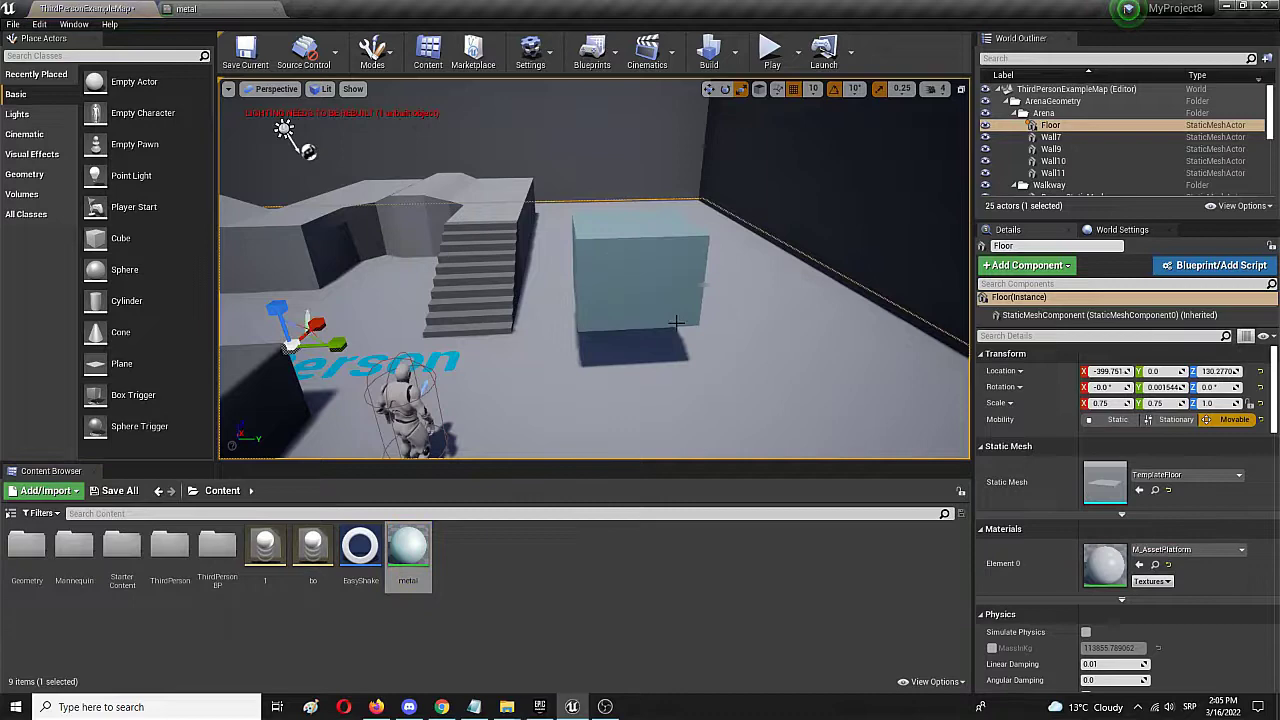
Play the level and walk the character around the cube to examine its metal surface, ending the session when finished
click(773, 52)
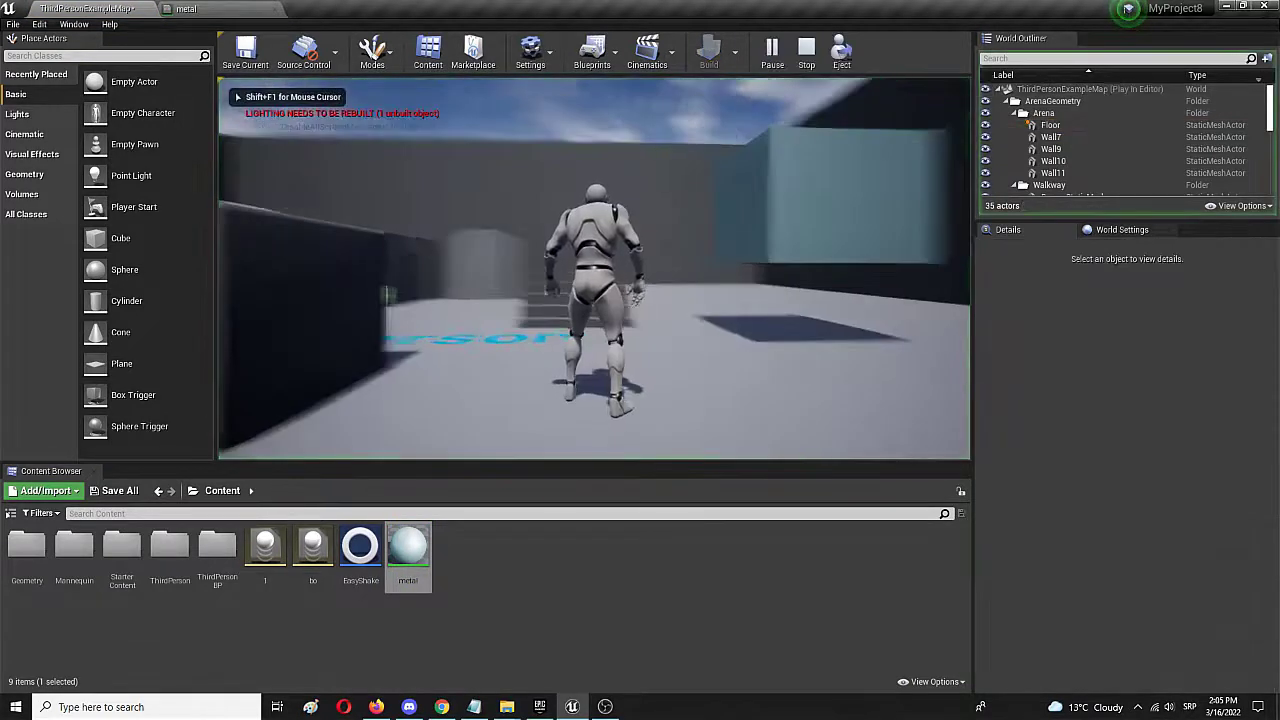
key(w)
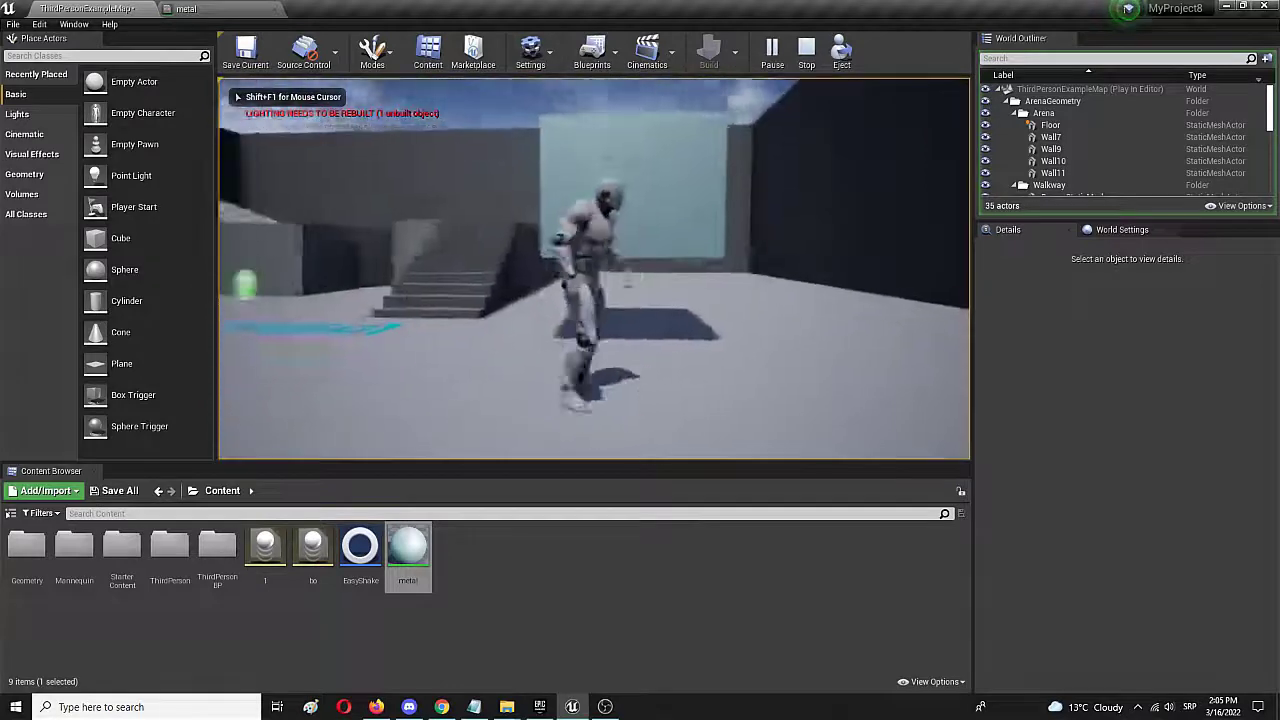
key(d)
key(a)
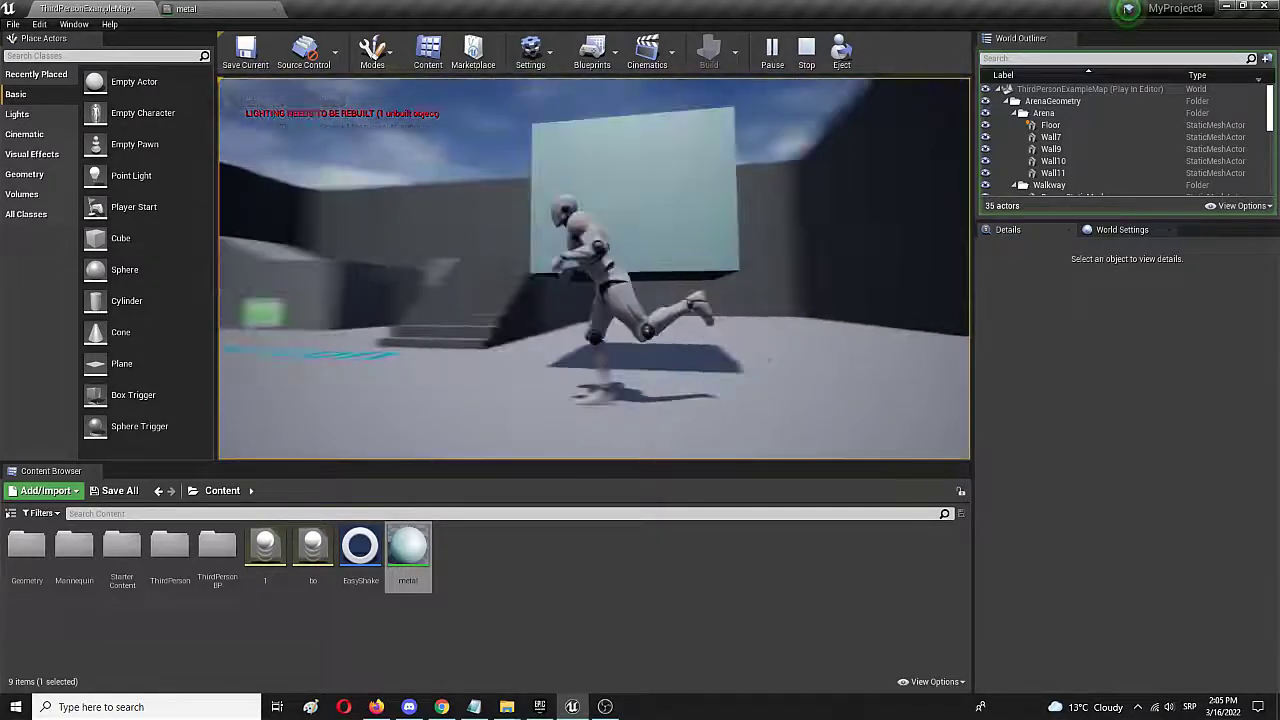
key(w)
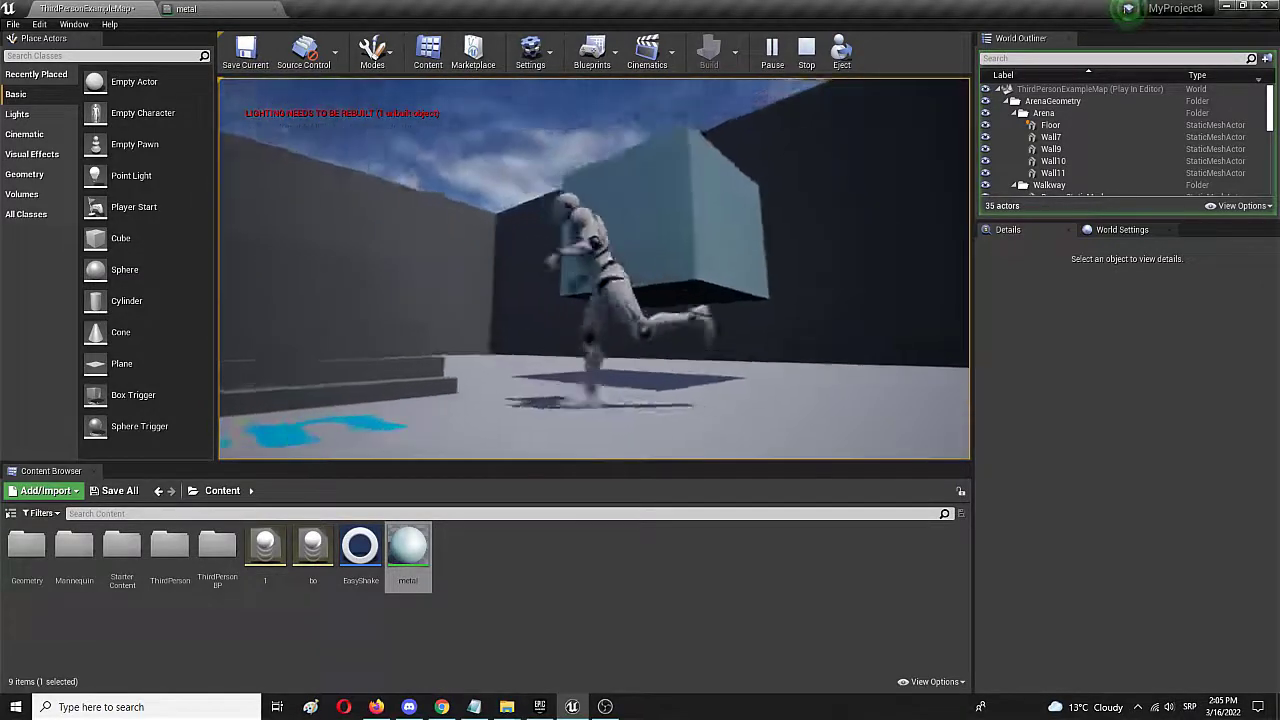
key(a)
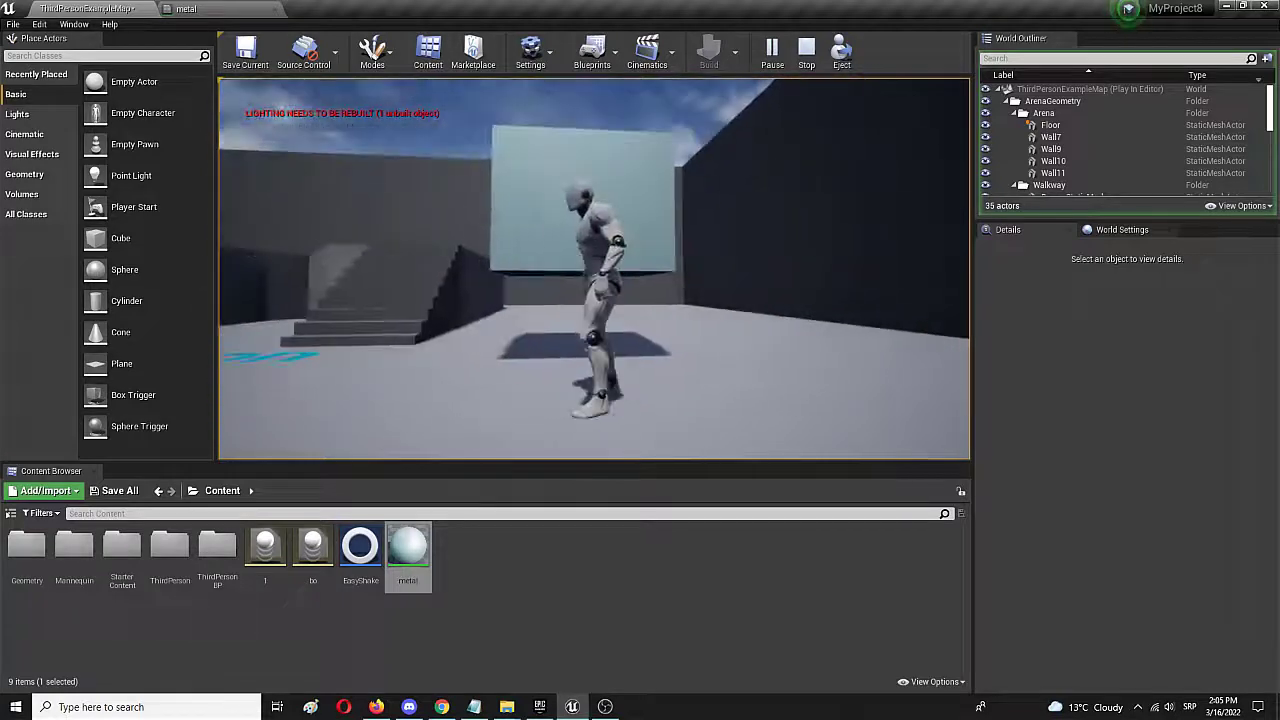
key(w)
key(w)
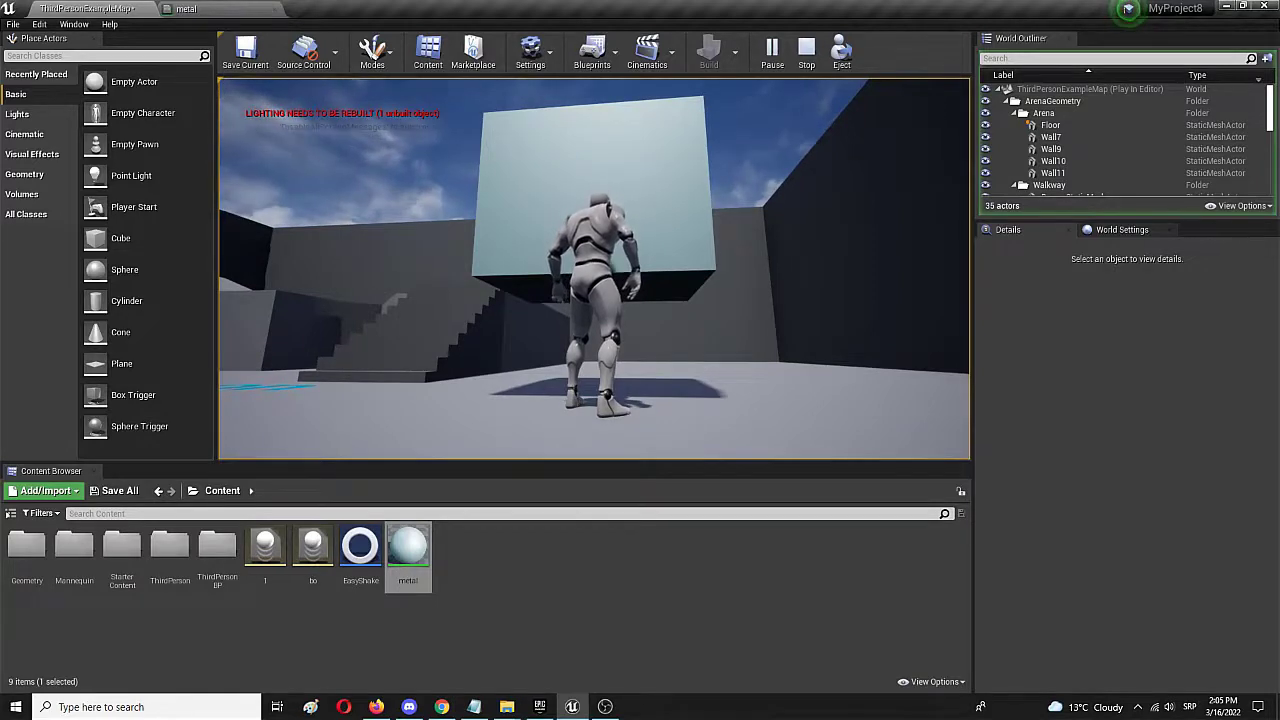
key(w)
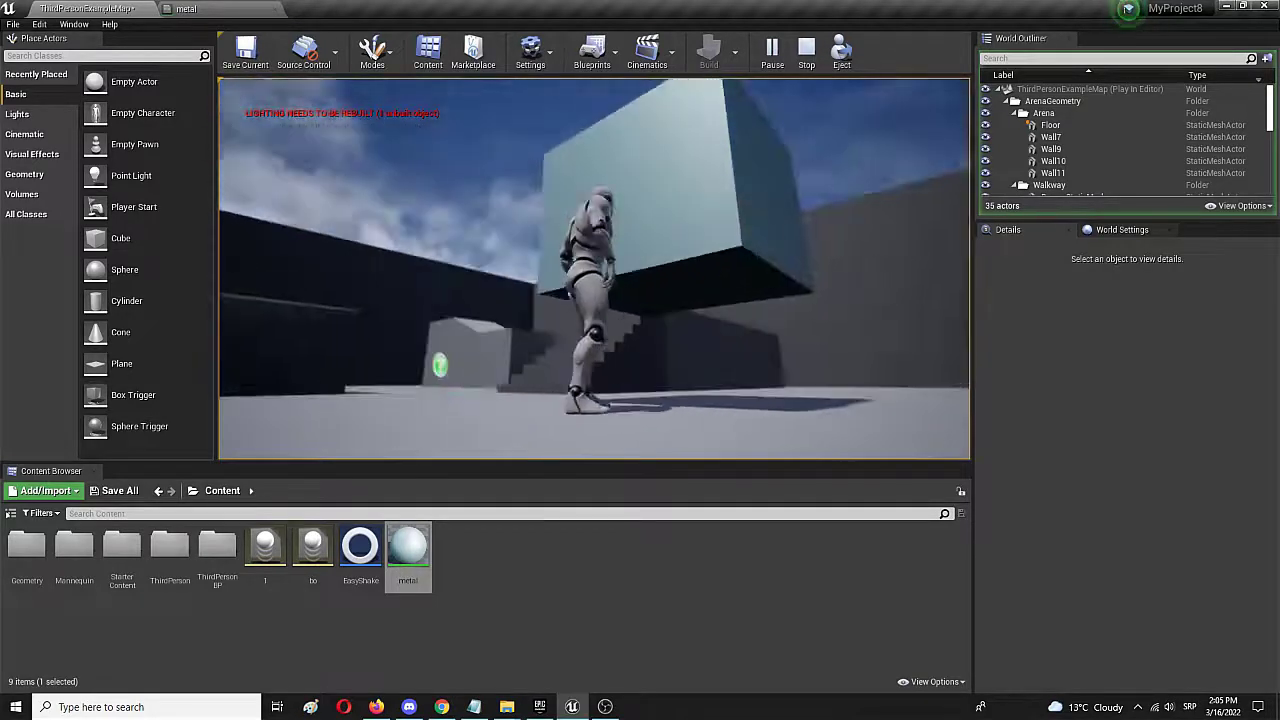
key(w)
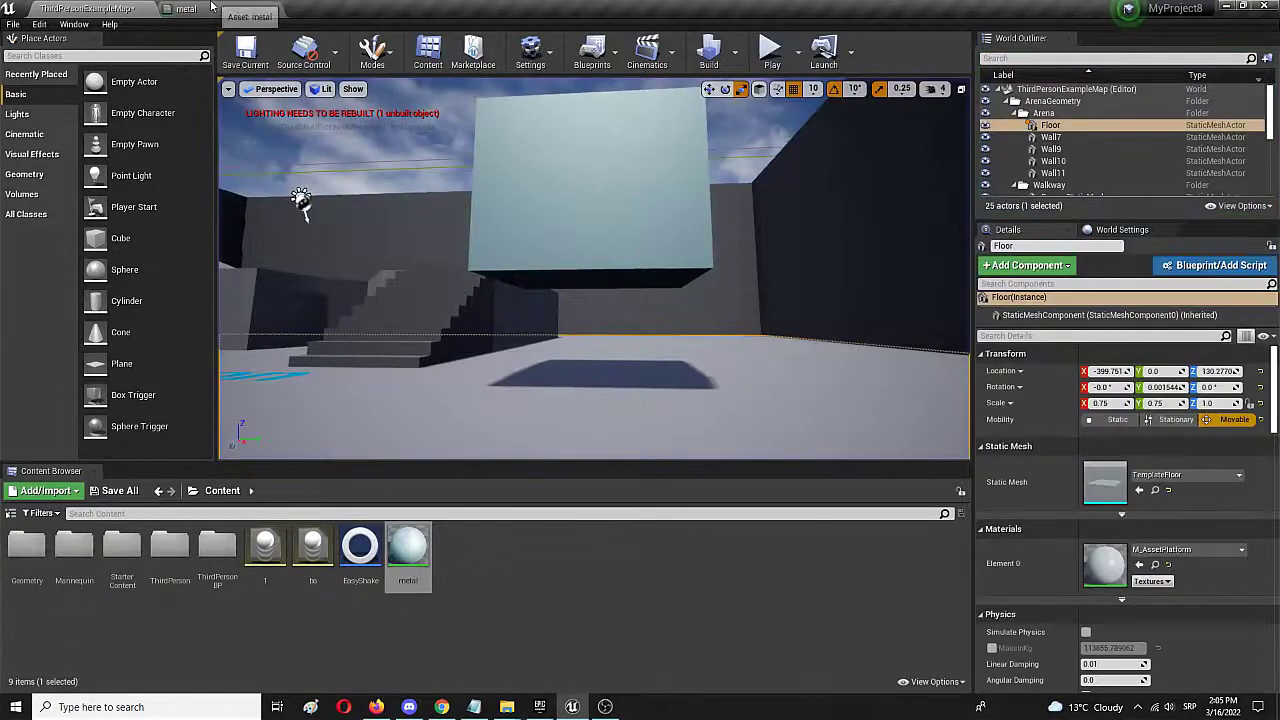
In the metal material, set the constant feeding Roughness to 0.1
click(235, 10)
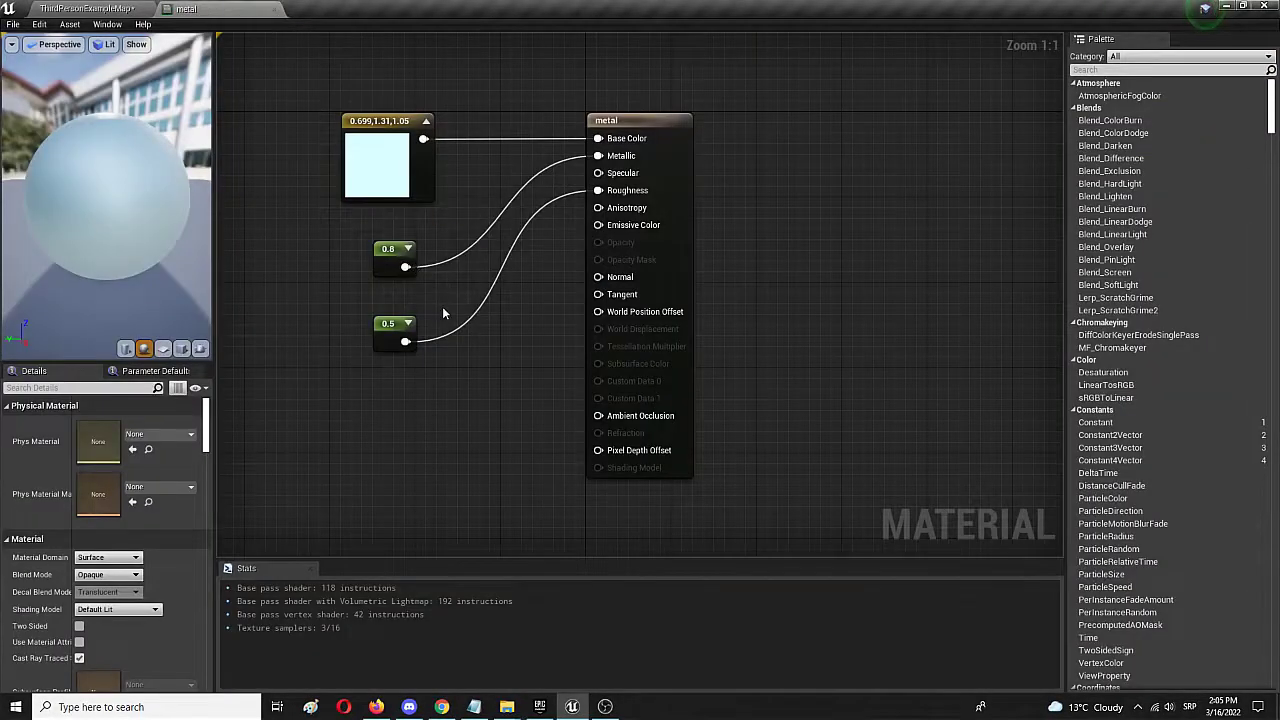
click(398, 326)
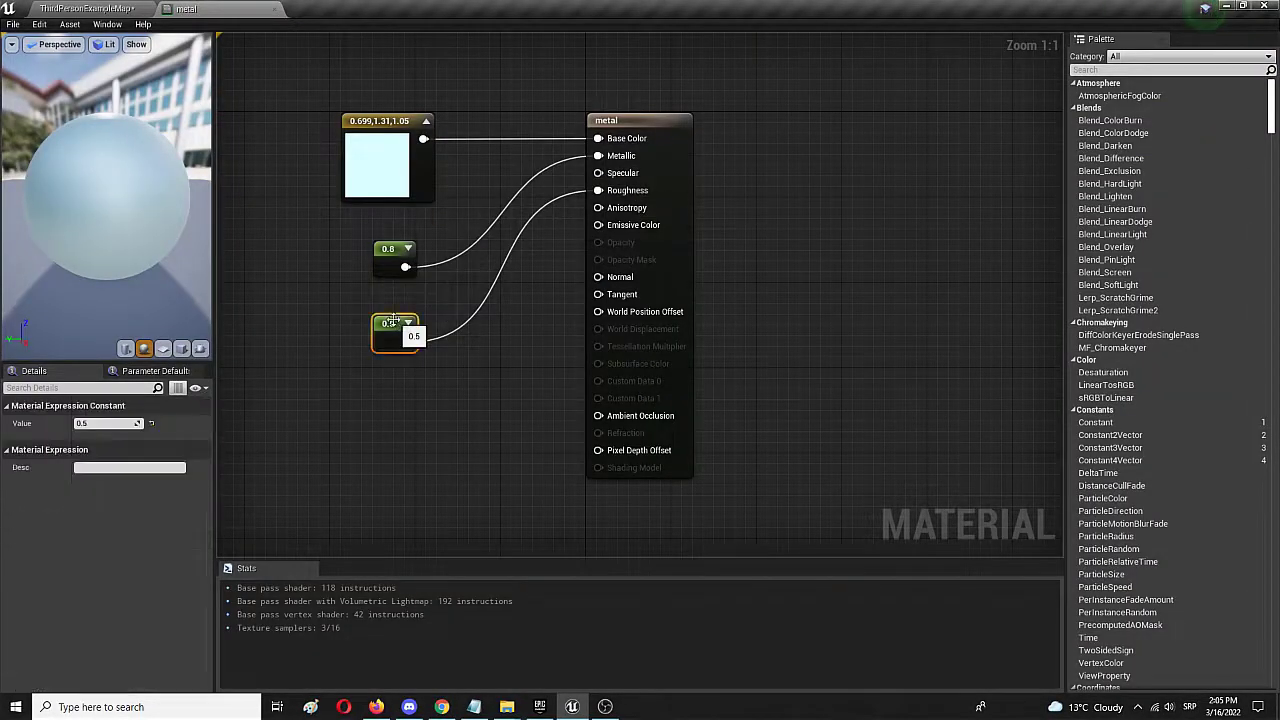
drag(98, 424, 92, 424)
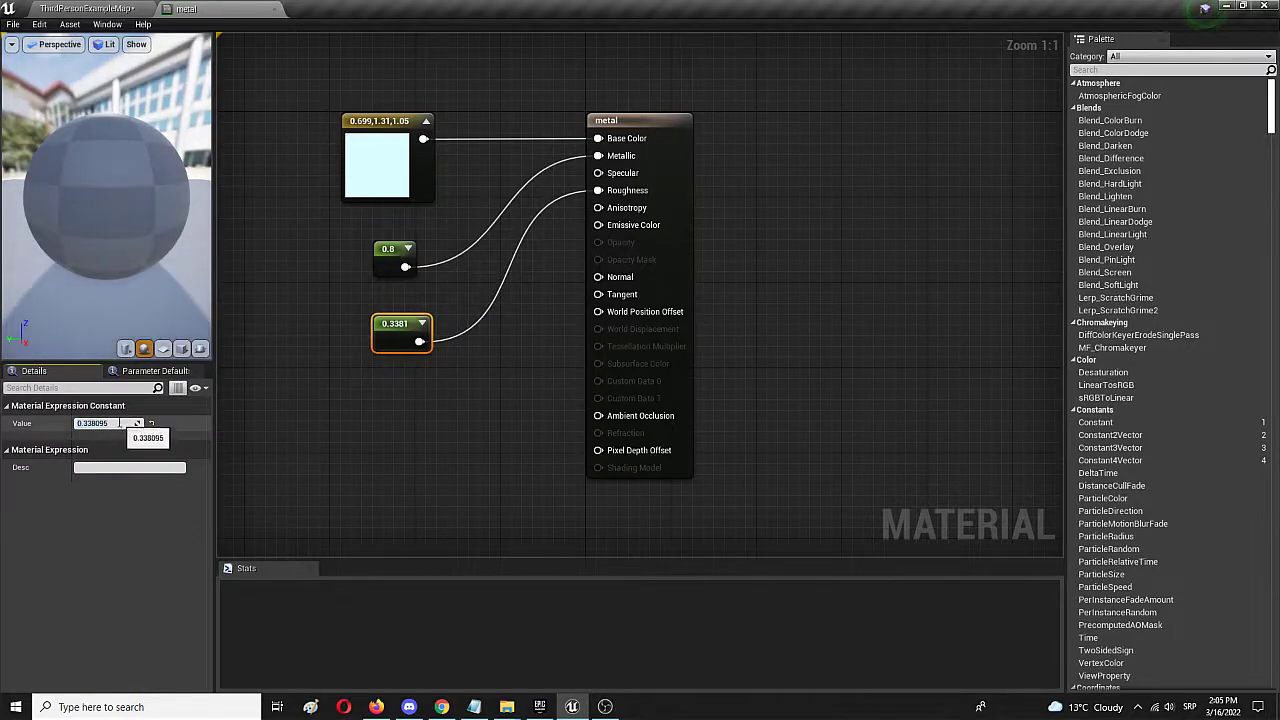
click(128, 424)
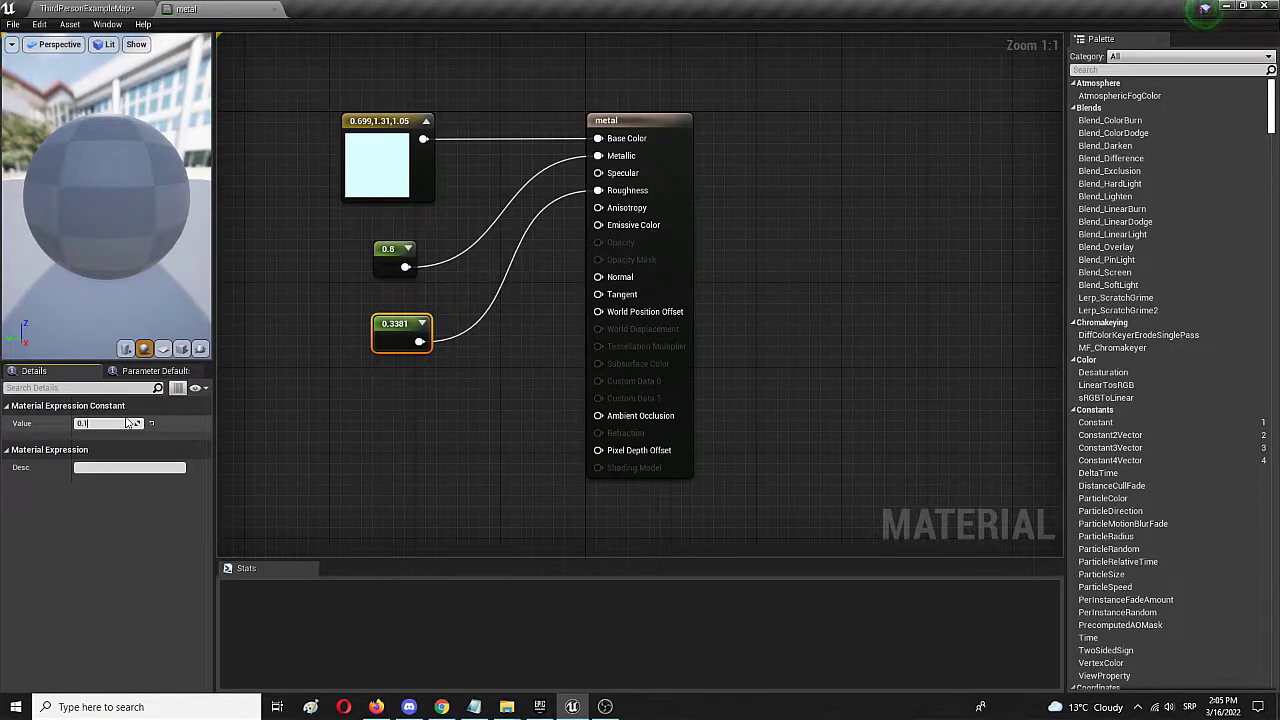
text(0.1)
key(Return)
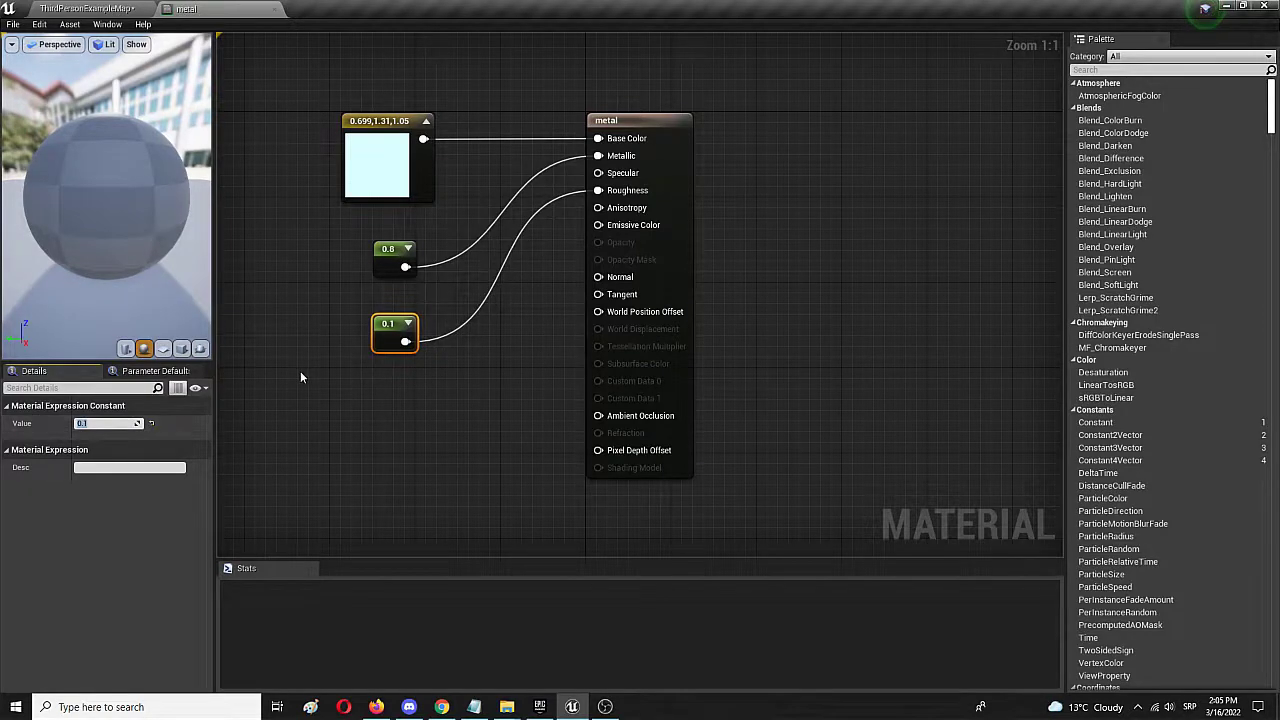
Set the constant feeding Metallic to 0.9 and save the metal material
click(392, 252)
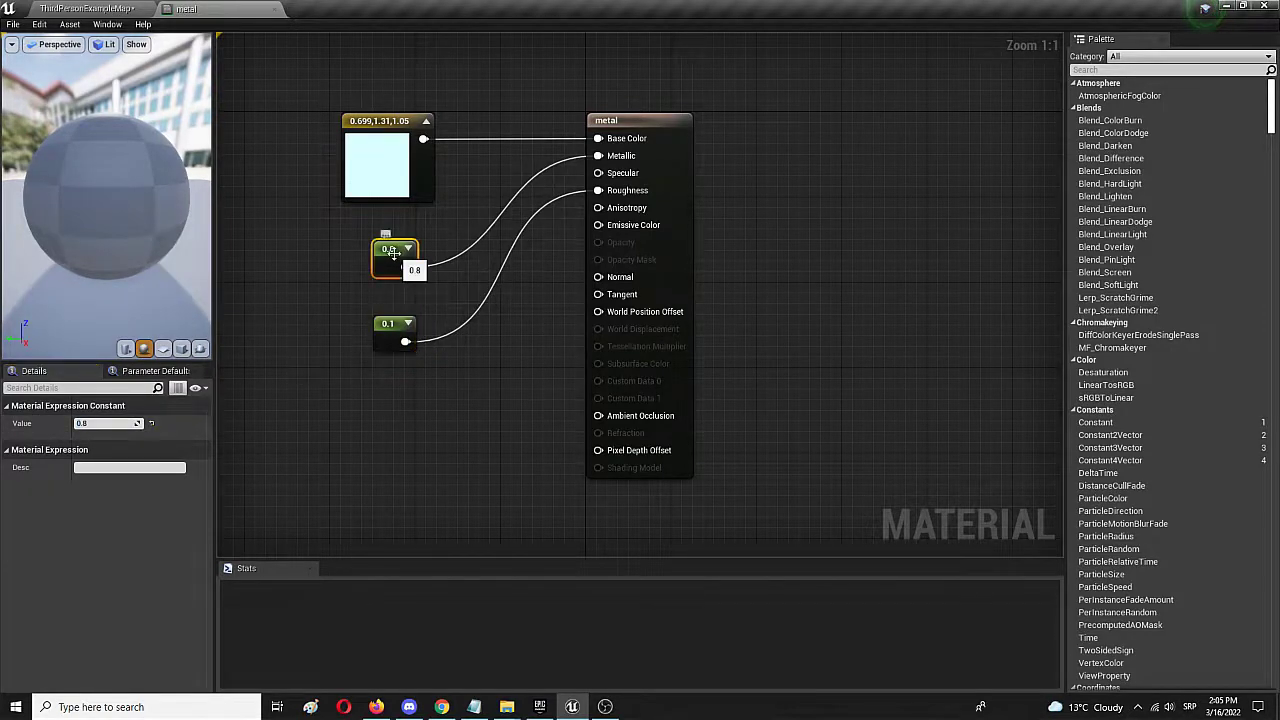
click(106, 424)
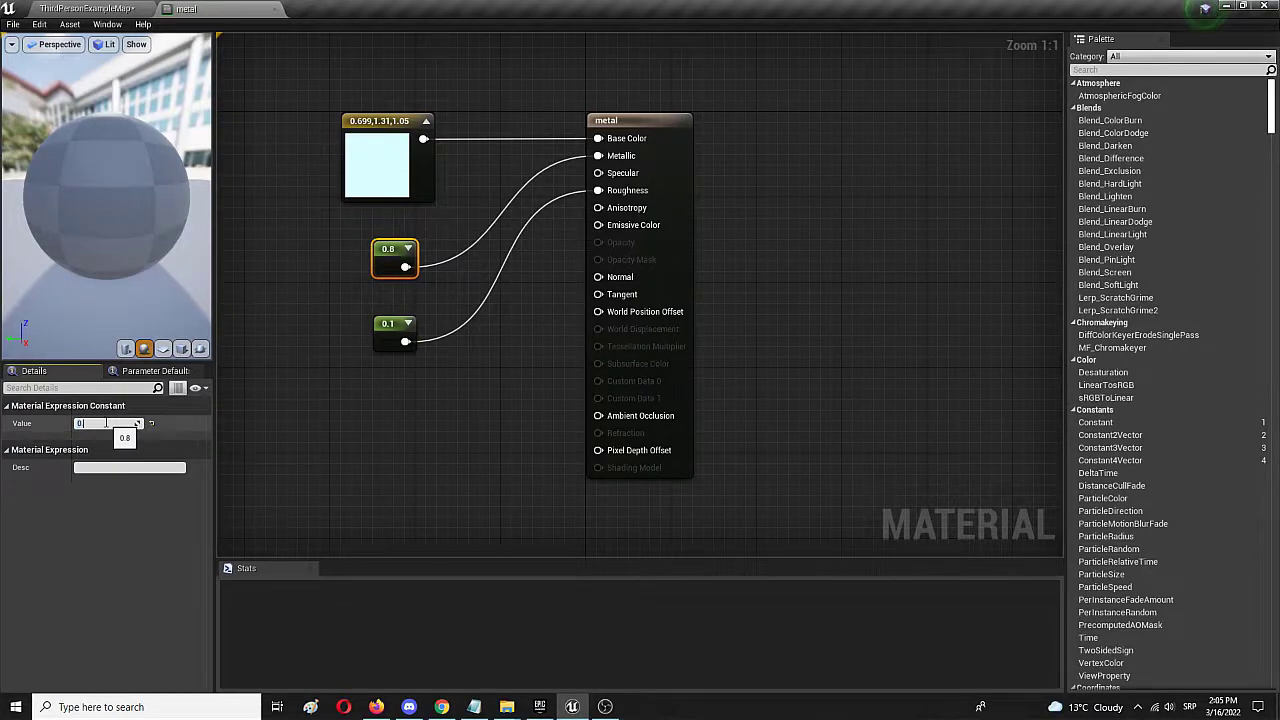
text(0.9)
key(Return)
click(234, 390)
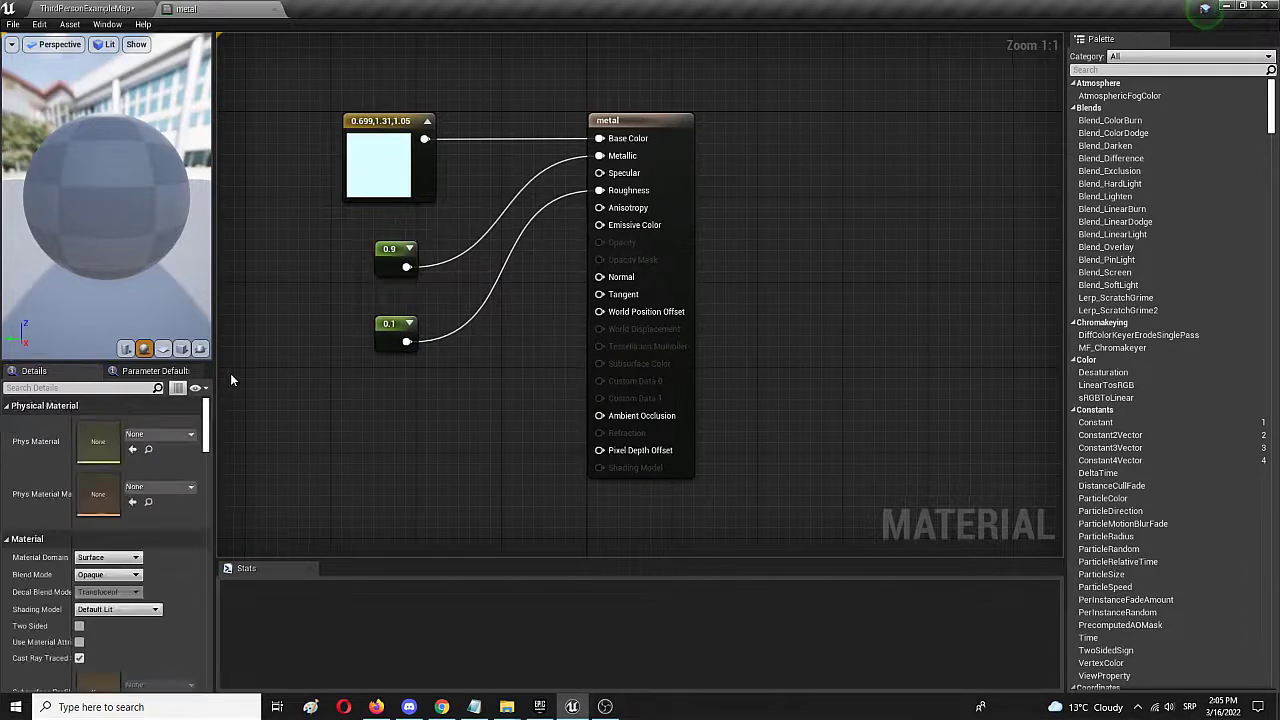
click(12, 24)
click(34, 50)
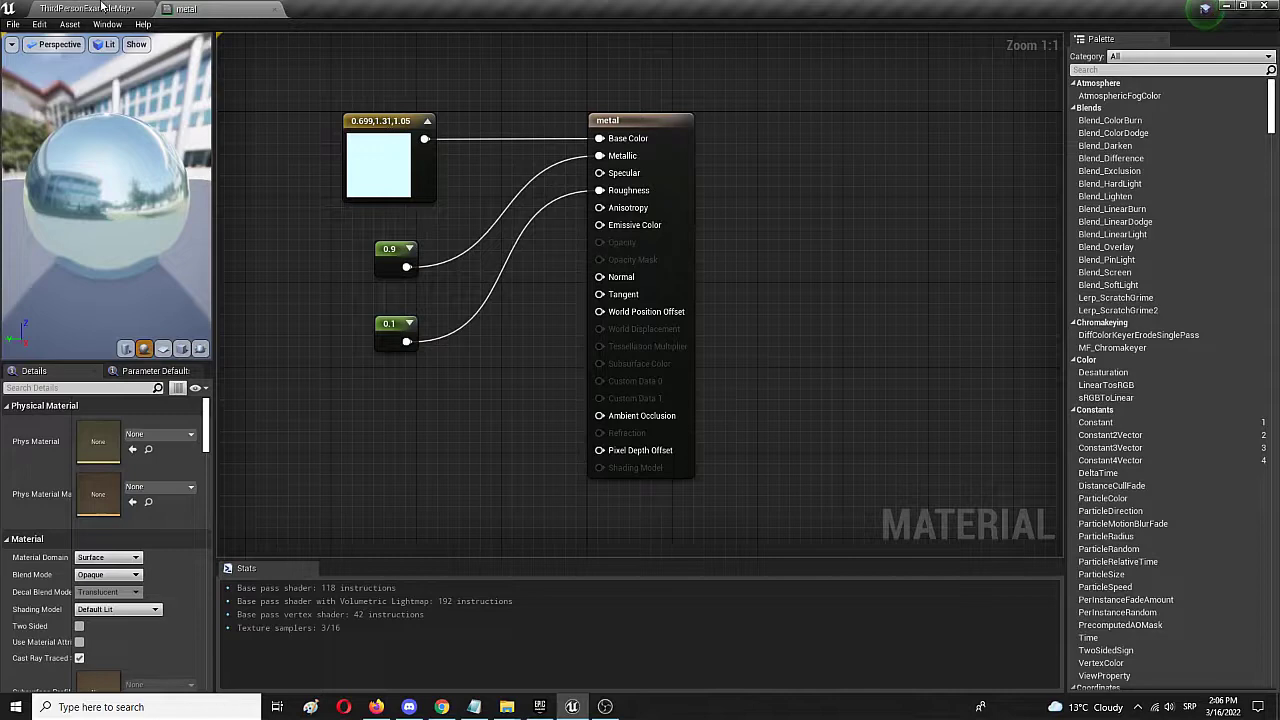
Play the ThirdPersonExampleMap level and view the cube's reflections from several angles at 0.9 Metallic and 0.1 Roughness, ending the session when finished
click(103, 6)
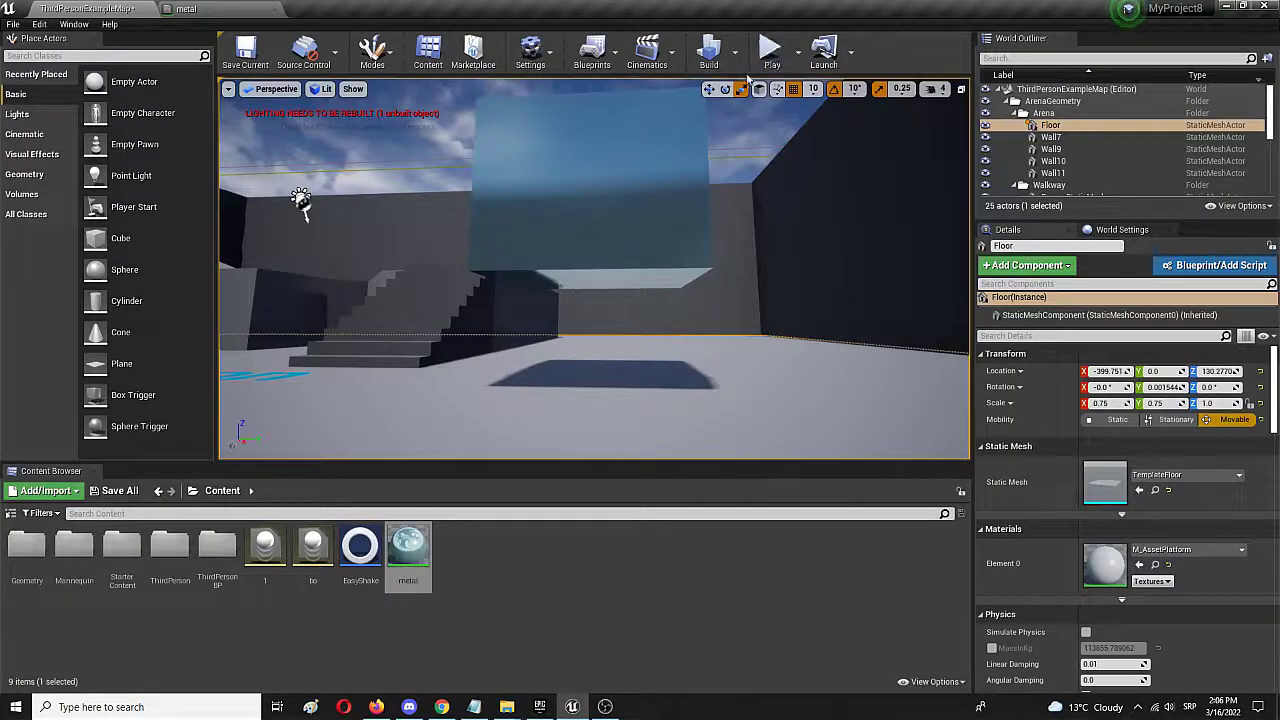
click(770, 50)
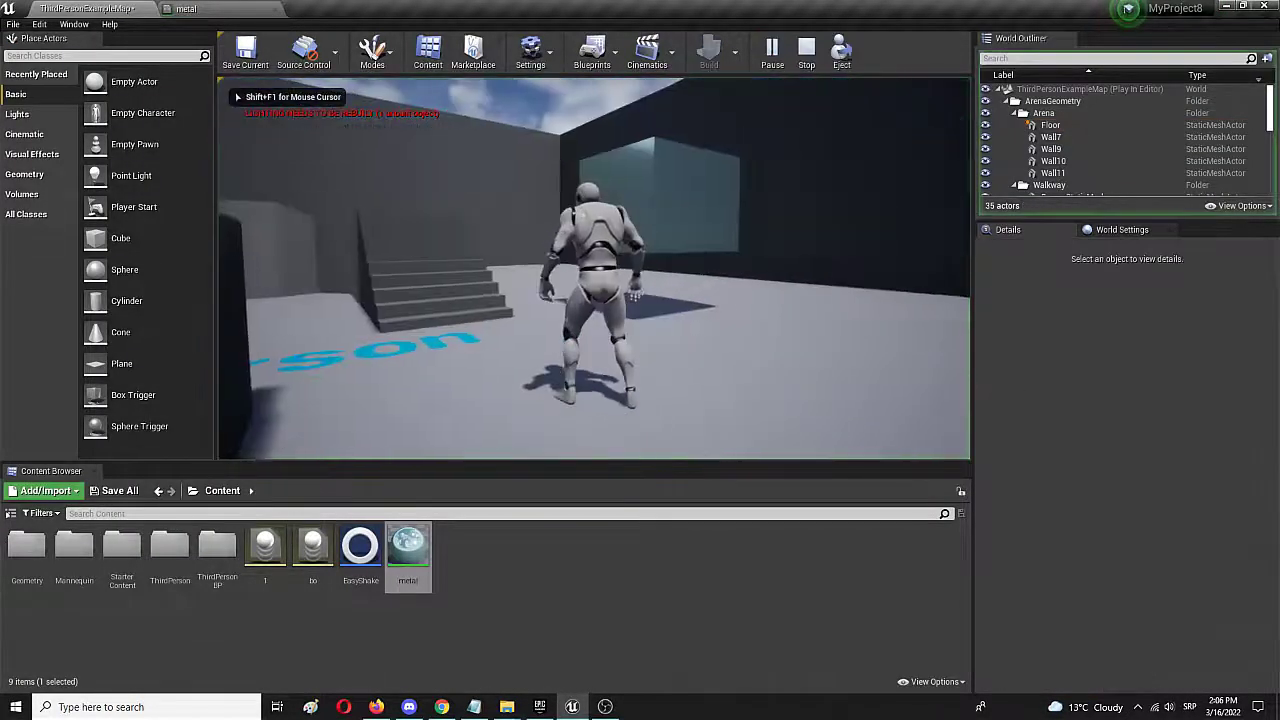
key(w)
key(d)
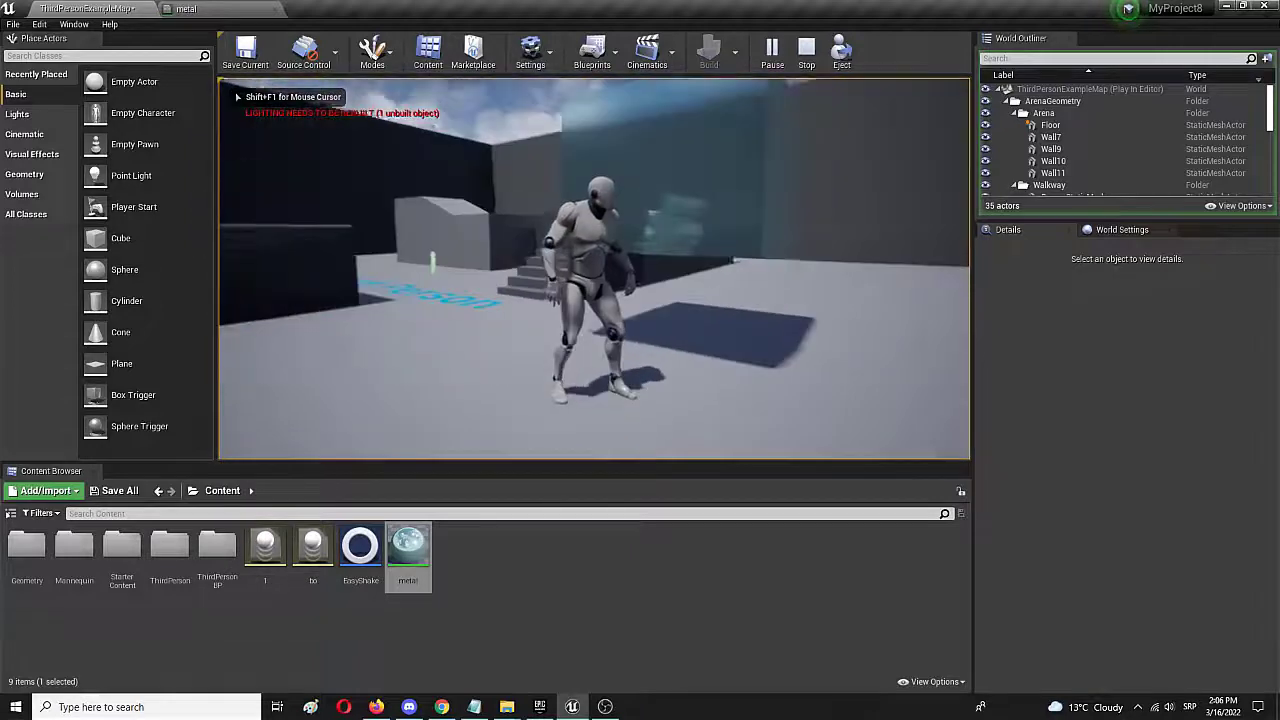
key(w)
key(d)
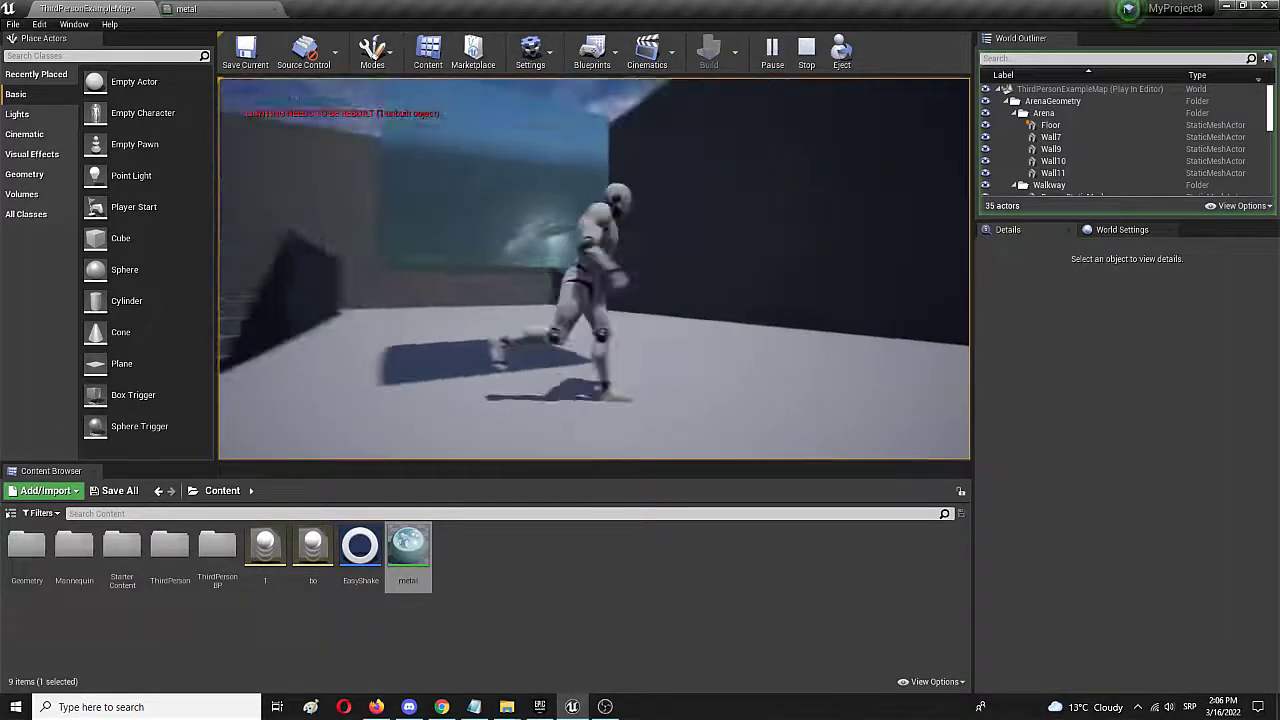
key(s)
key(w)
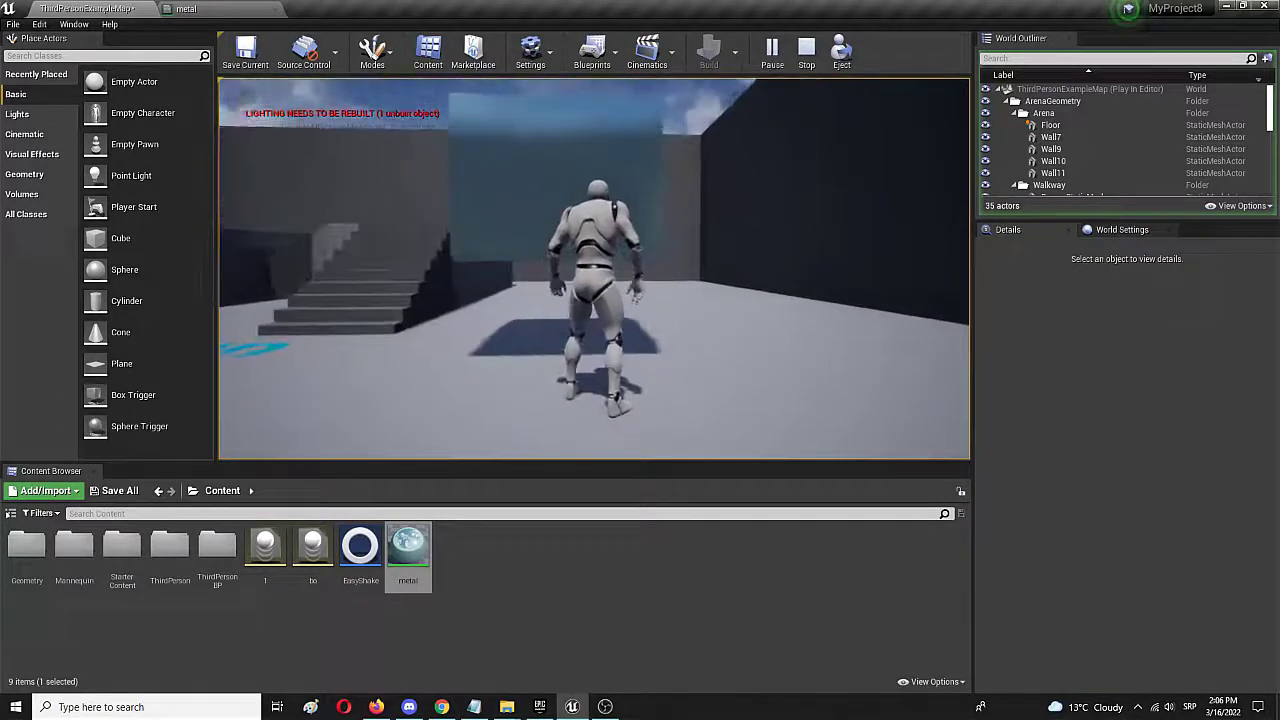
key(w)
key(d)
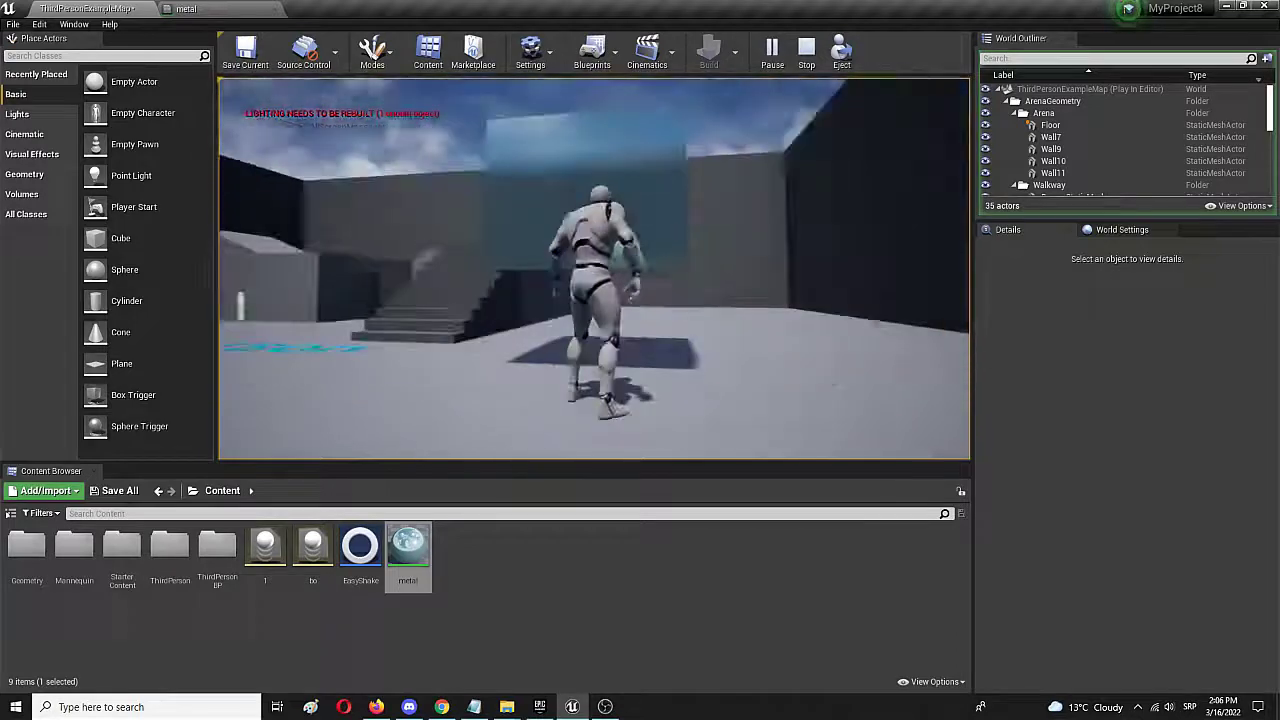
key(w)
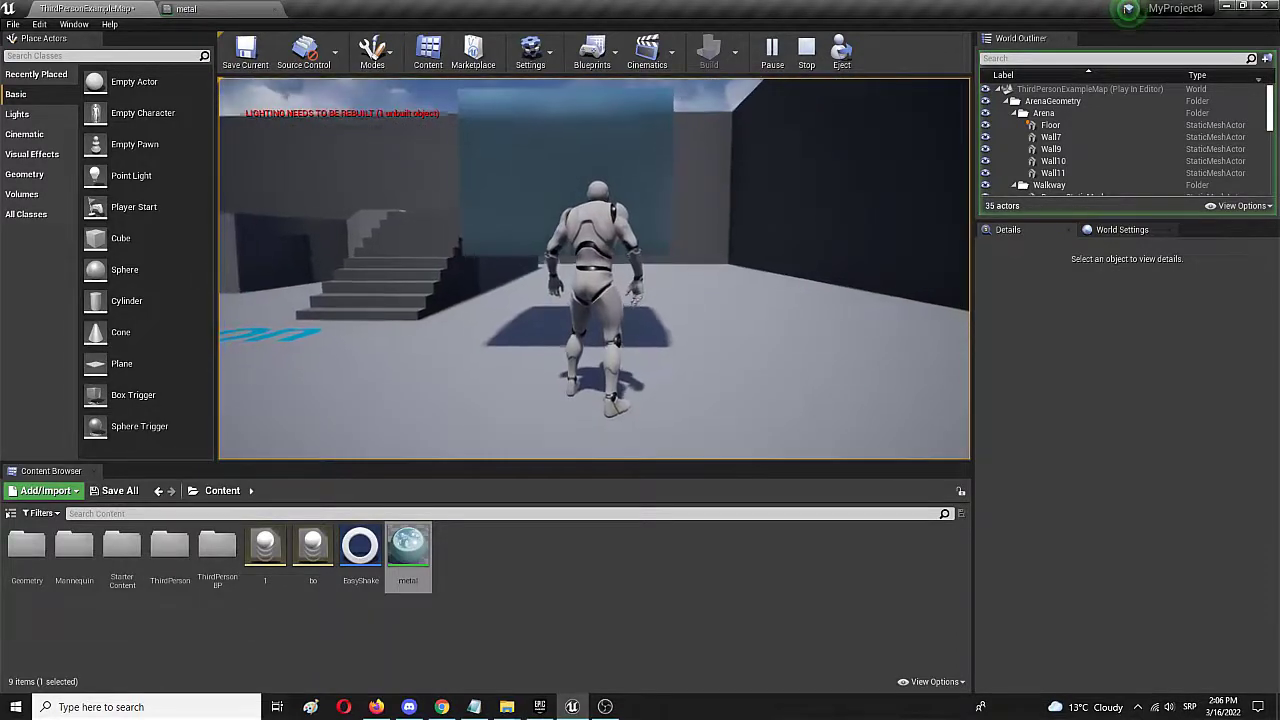
key(w)
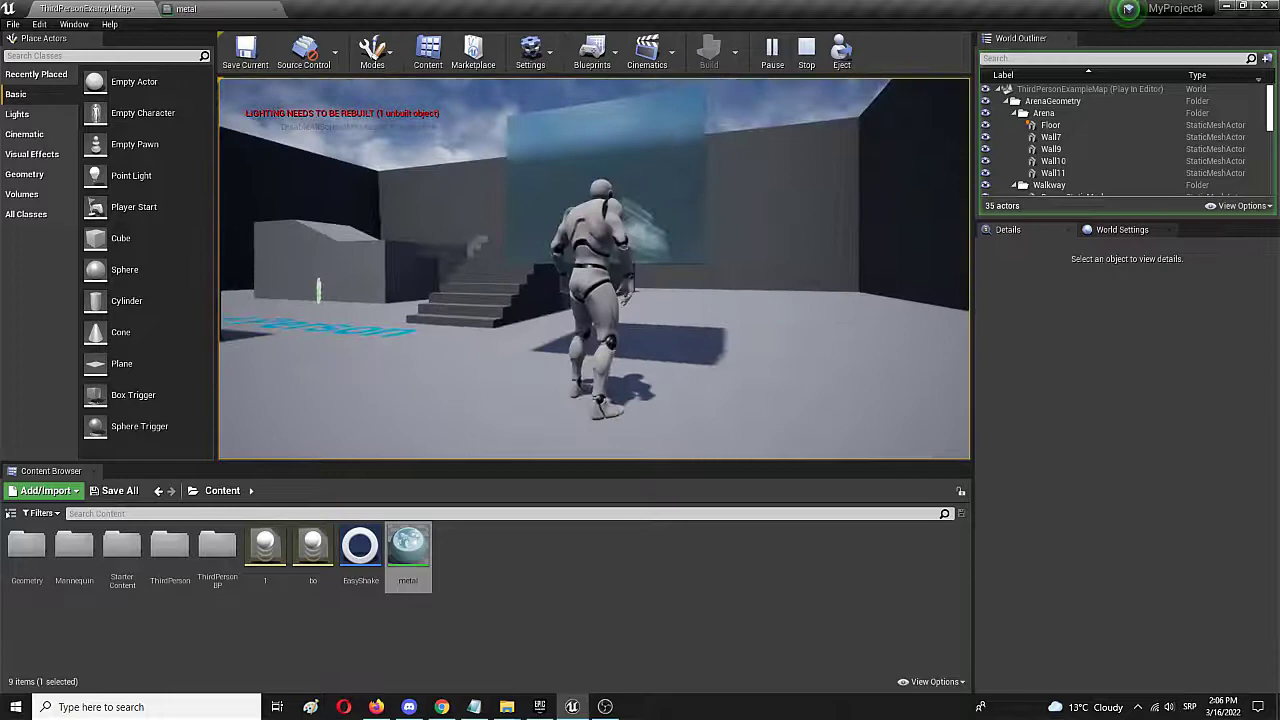
key(w)
key(Escape)
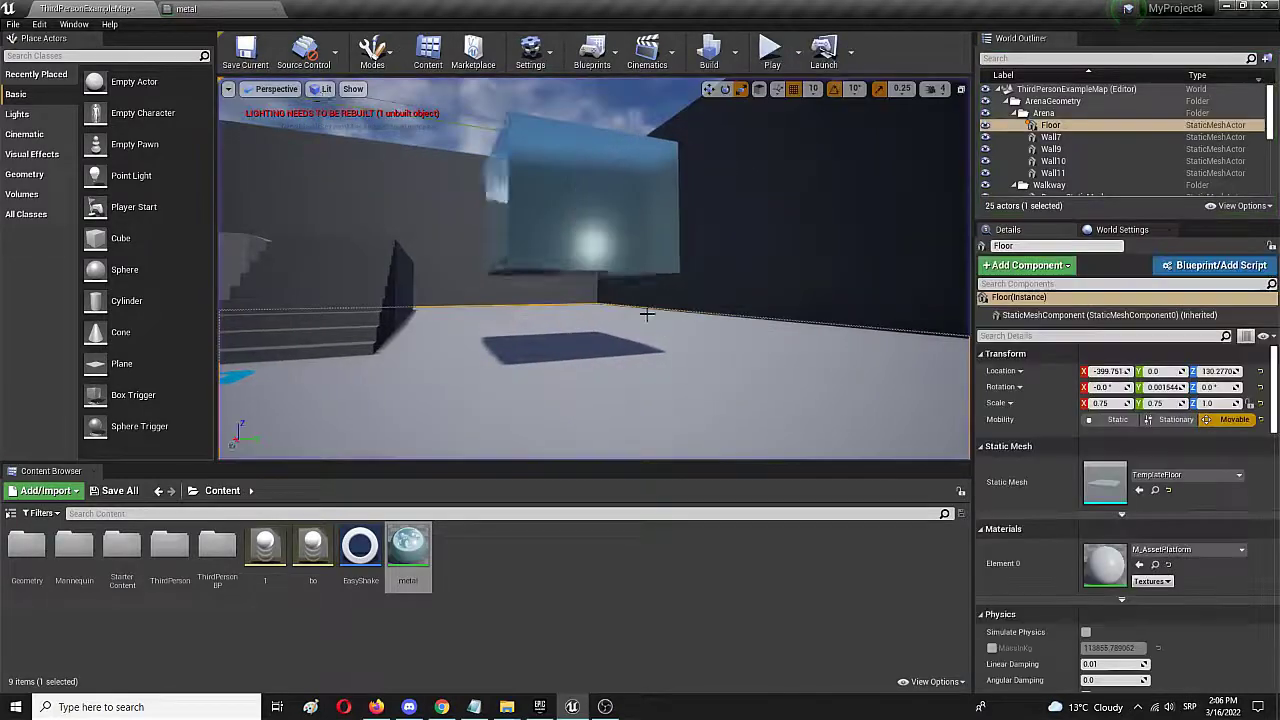
In the metal material, set the constant feeding Roughness to 0.3 and save the material
click(213, 8)
click(398, 334)
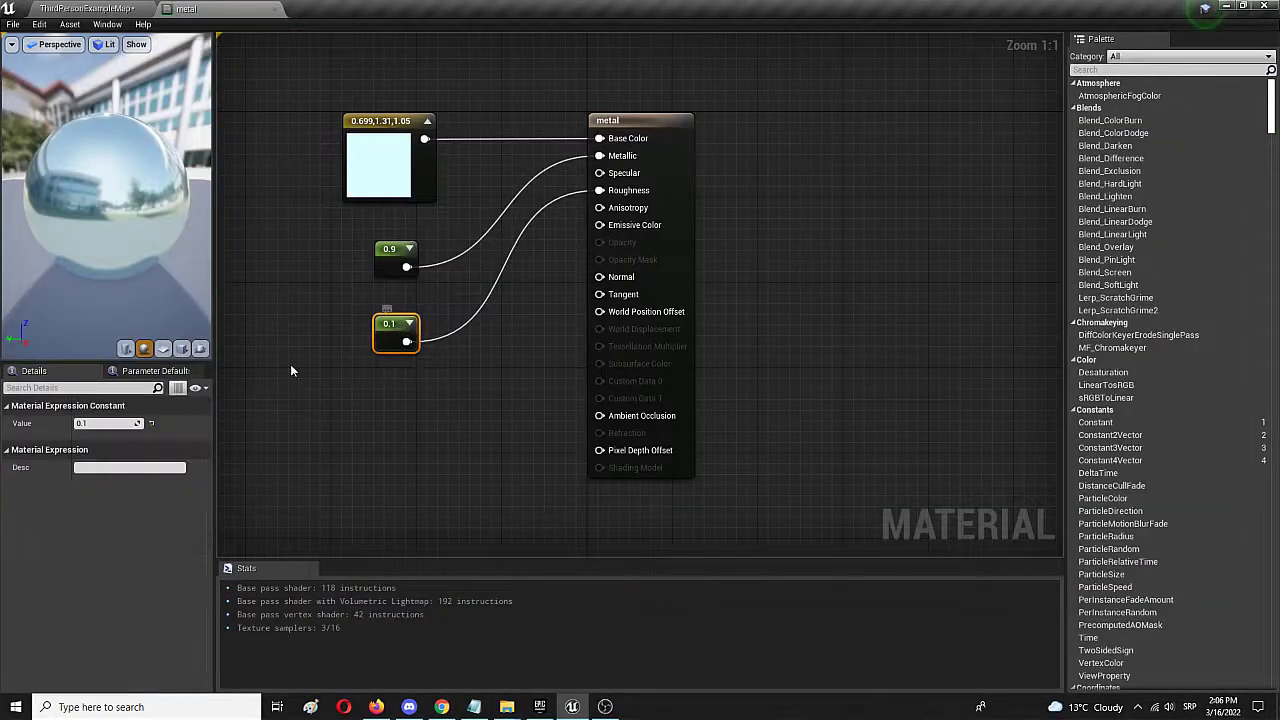
click(106, 424)
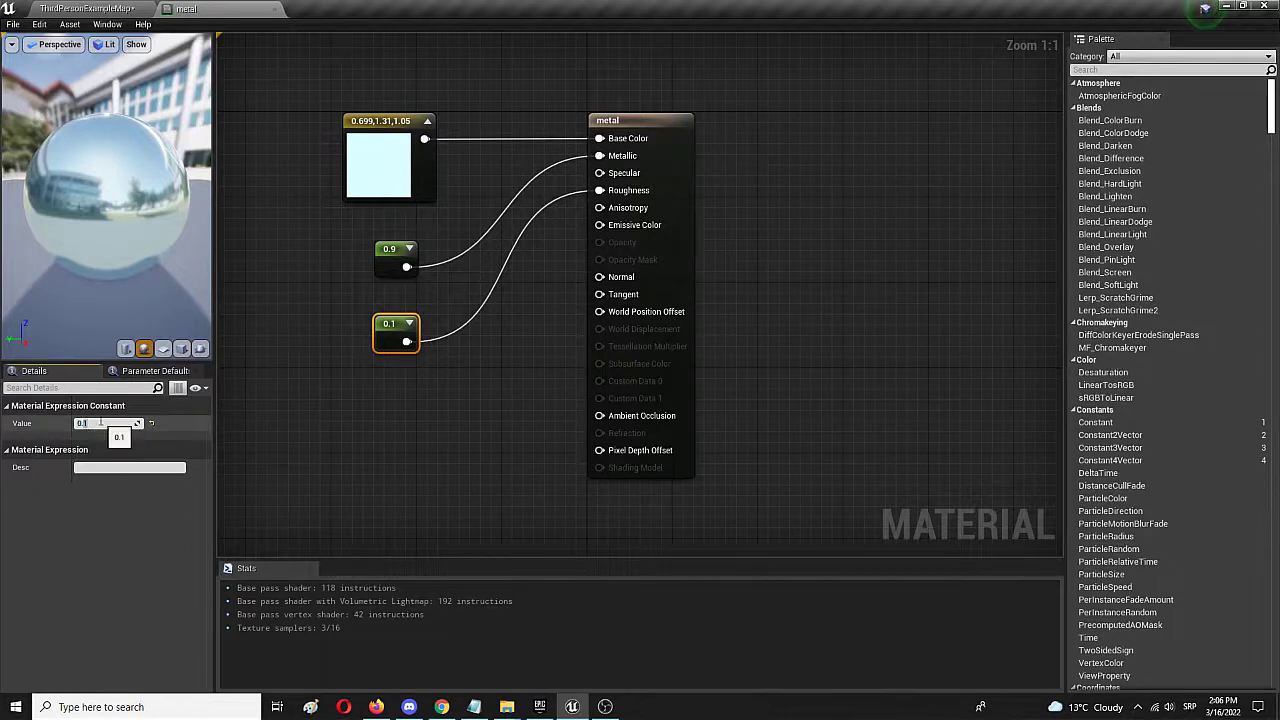
text(0.3)
key(Return)
click(258, 438)
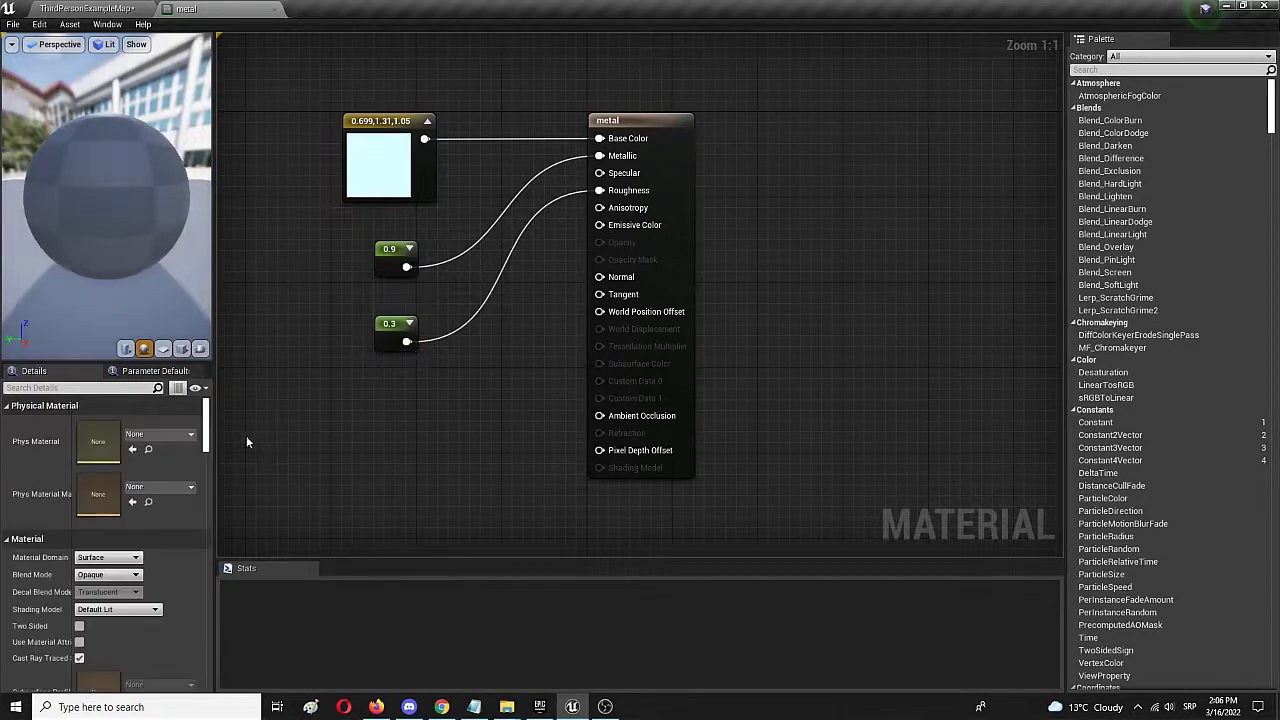
click(13, 24)
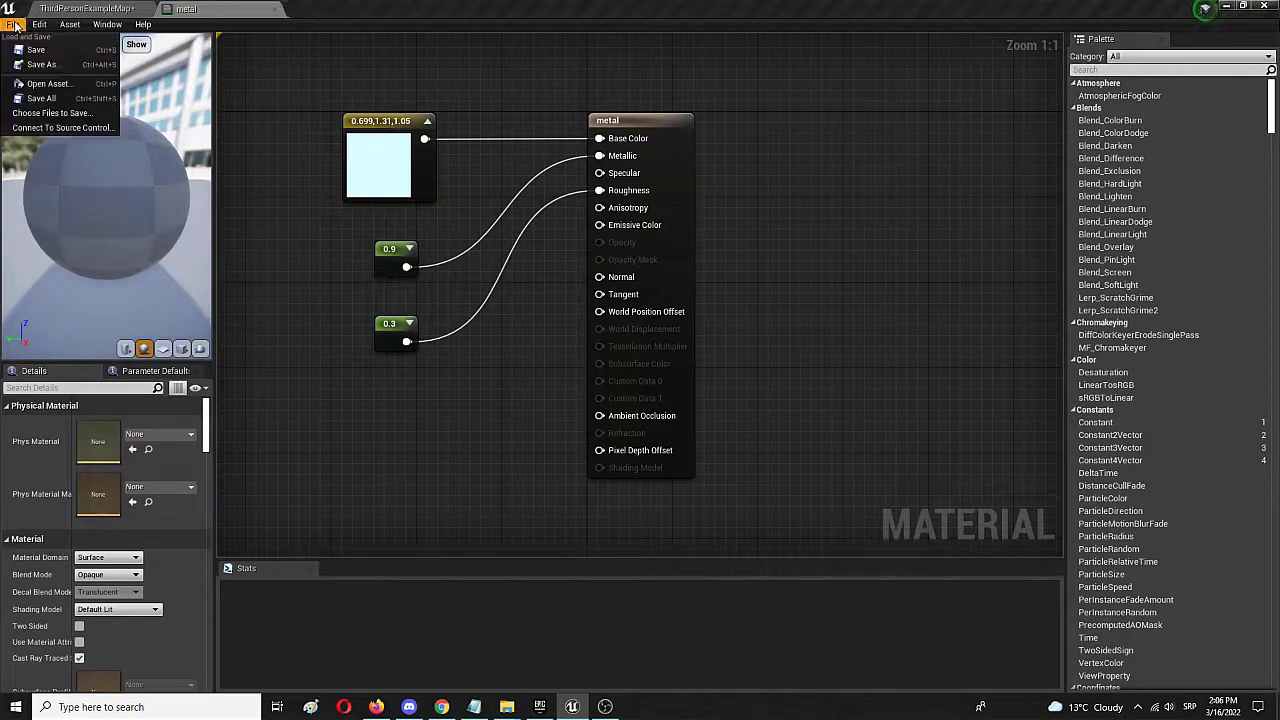
click(60, 52)
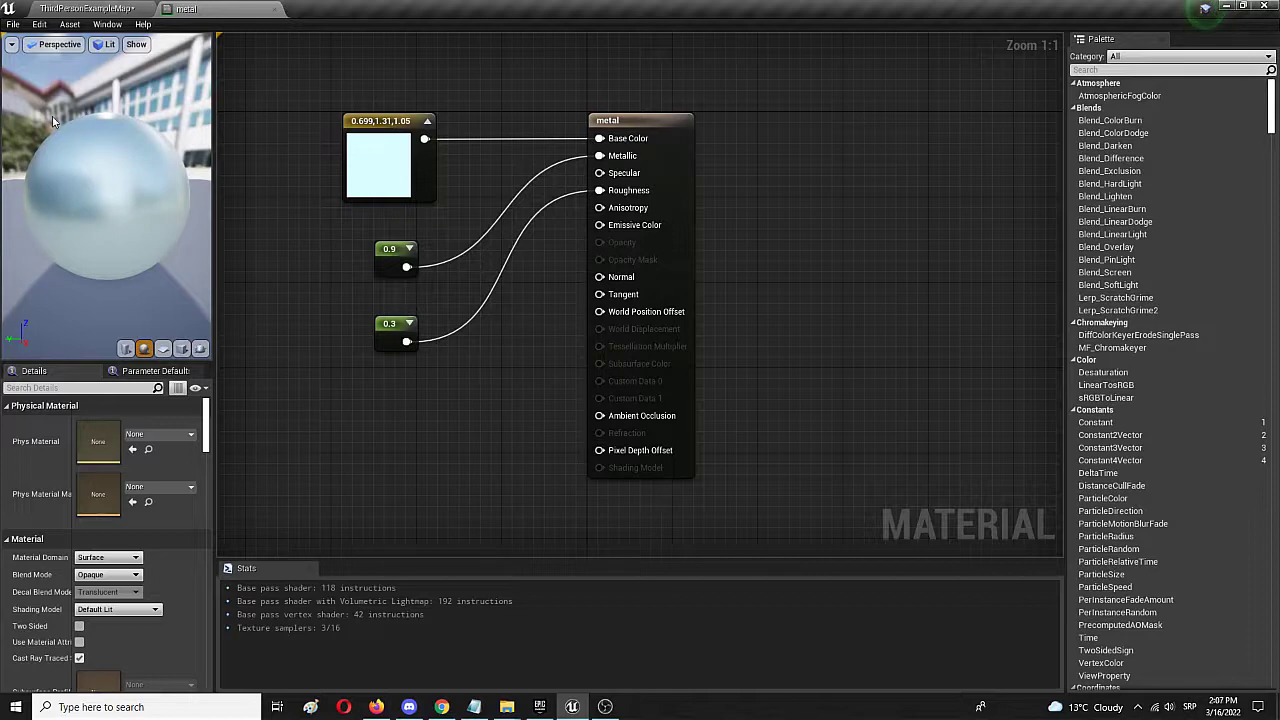
Play the ThirdPersonExampleMap level and run around the cube to examine its surface at 0.9 Metallic and 0.3 Roughness
click(85, 8)
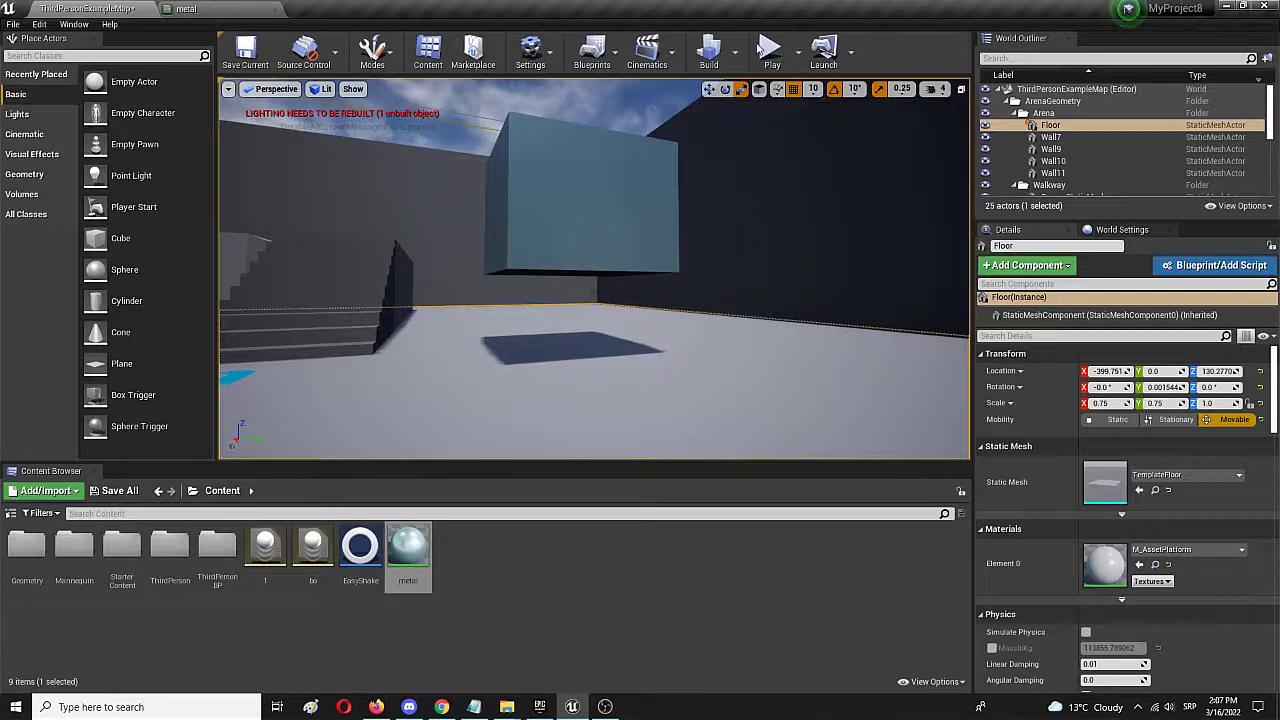
click(775, 52)
key(w)
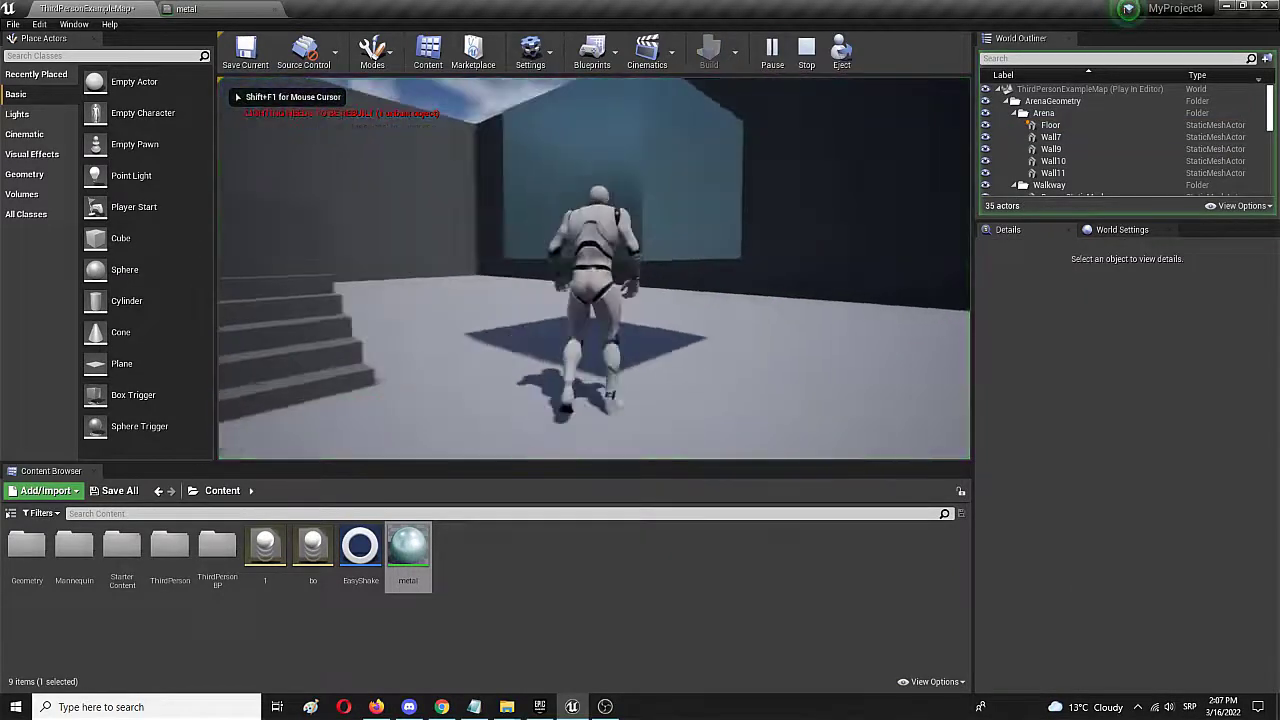
key(d)
key(s)
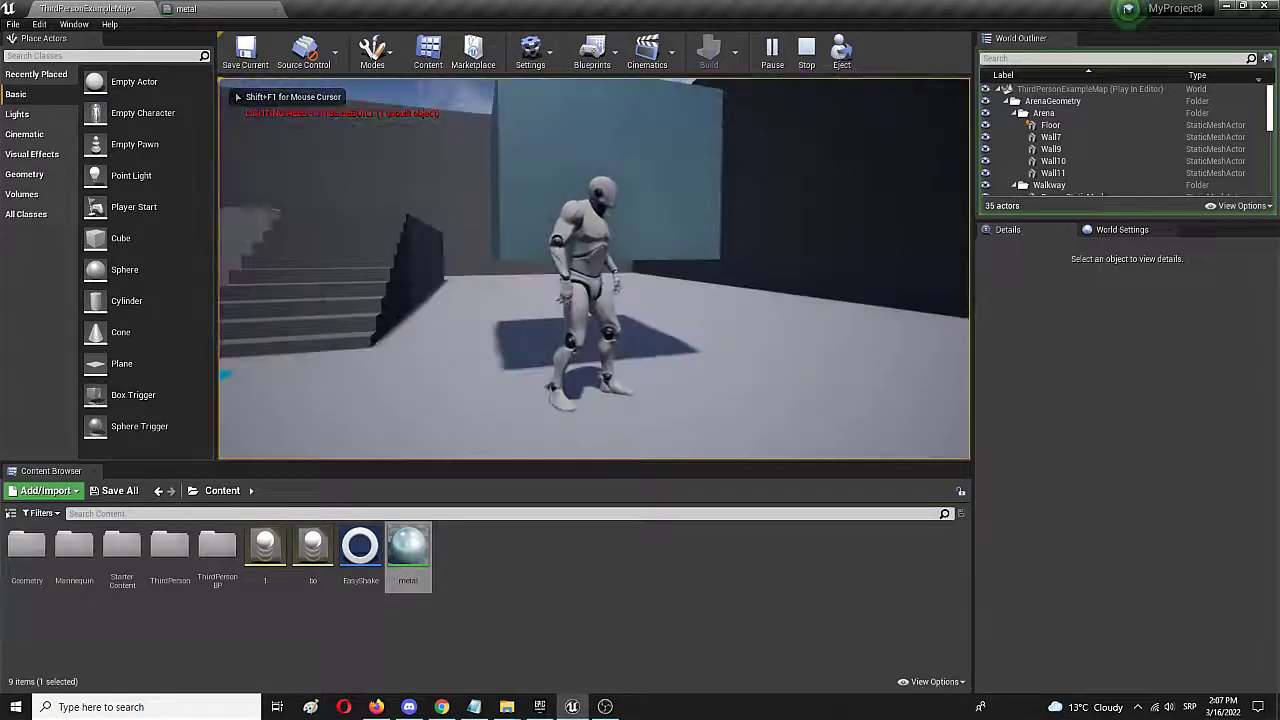
key(d)
key(s)
key(w)
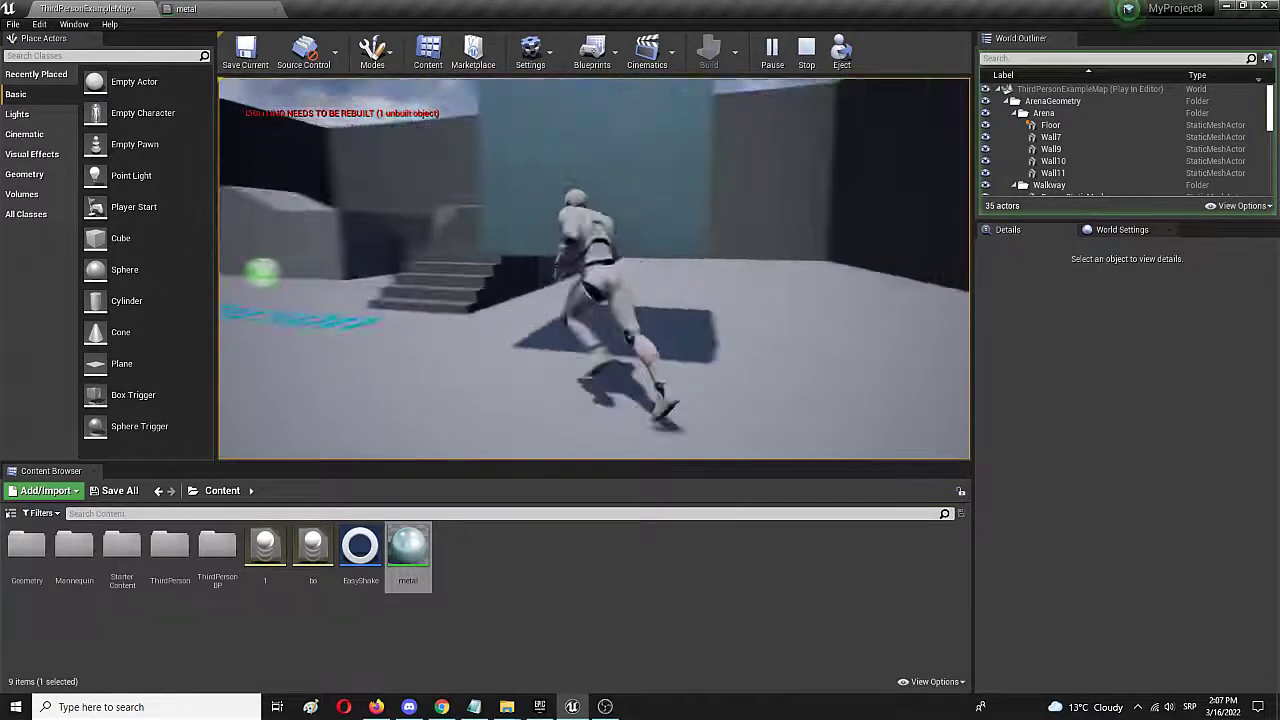
key(w)
key(a)
key(w)
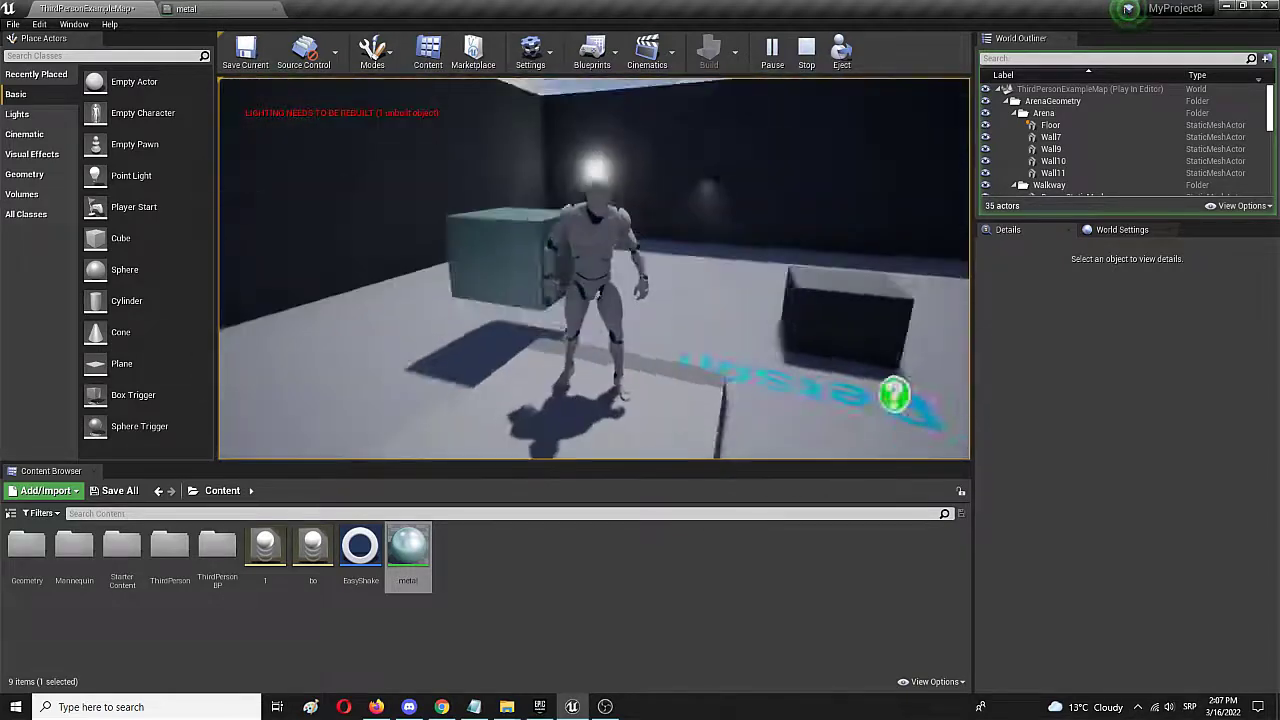
Jump around the walkway and onto the cube to inspect its reflections from above, ending the play session when finished
key(w)
key(space)
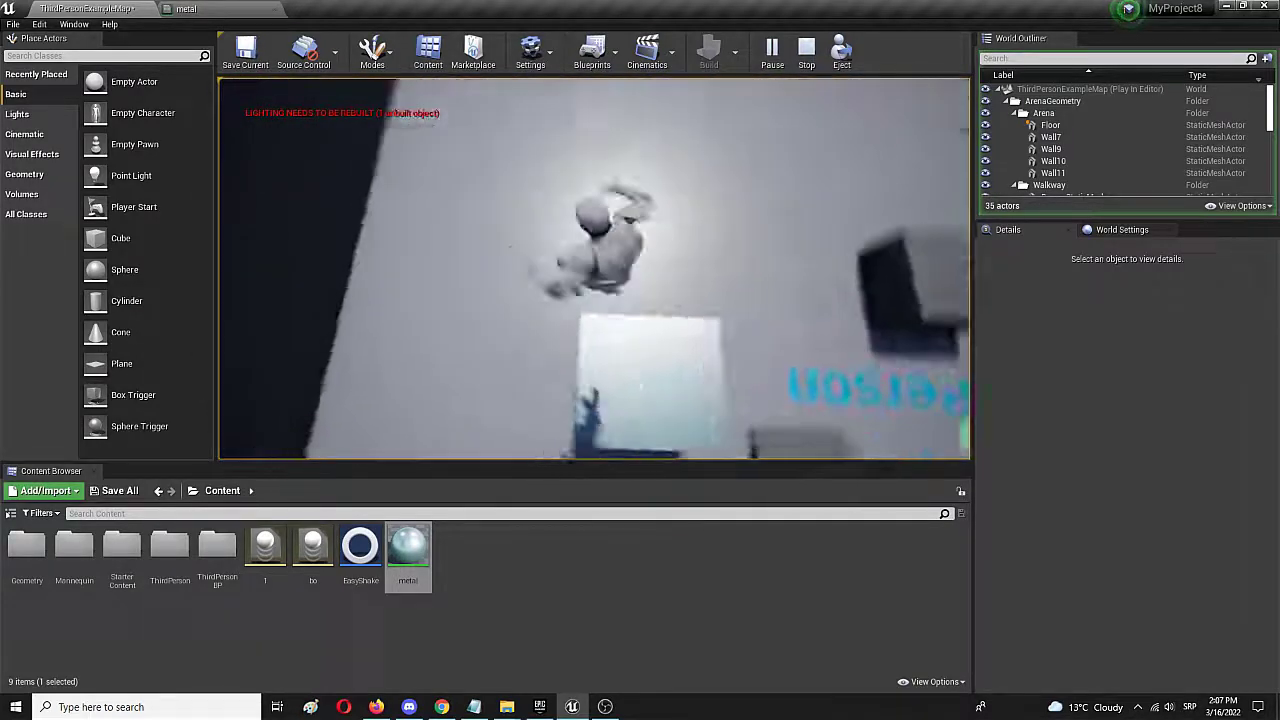
key(w)
key(w)
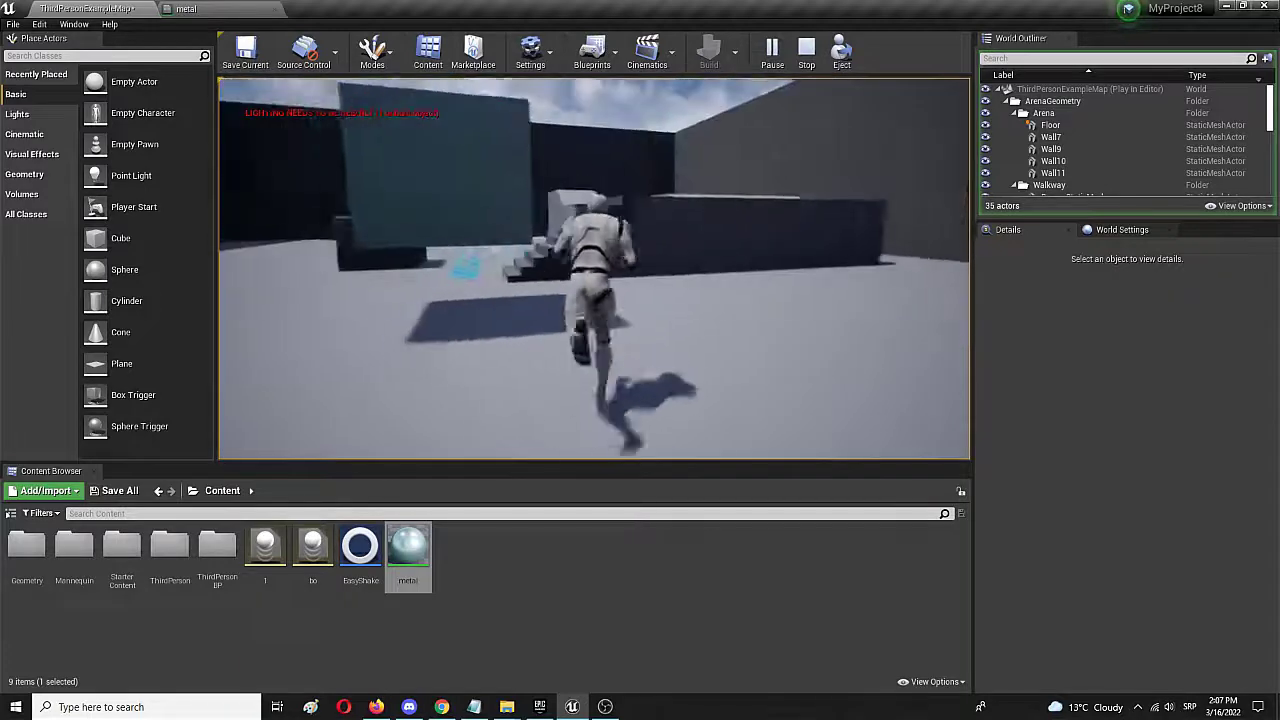
key(space)
key(w)
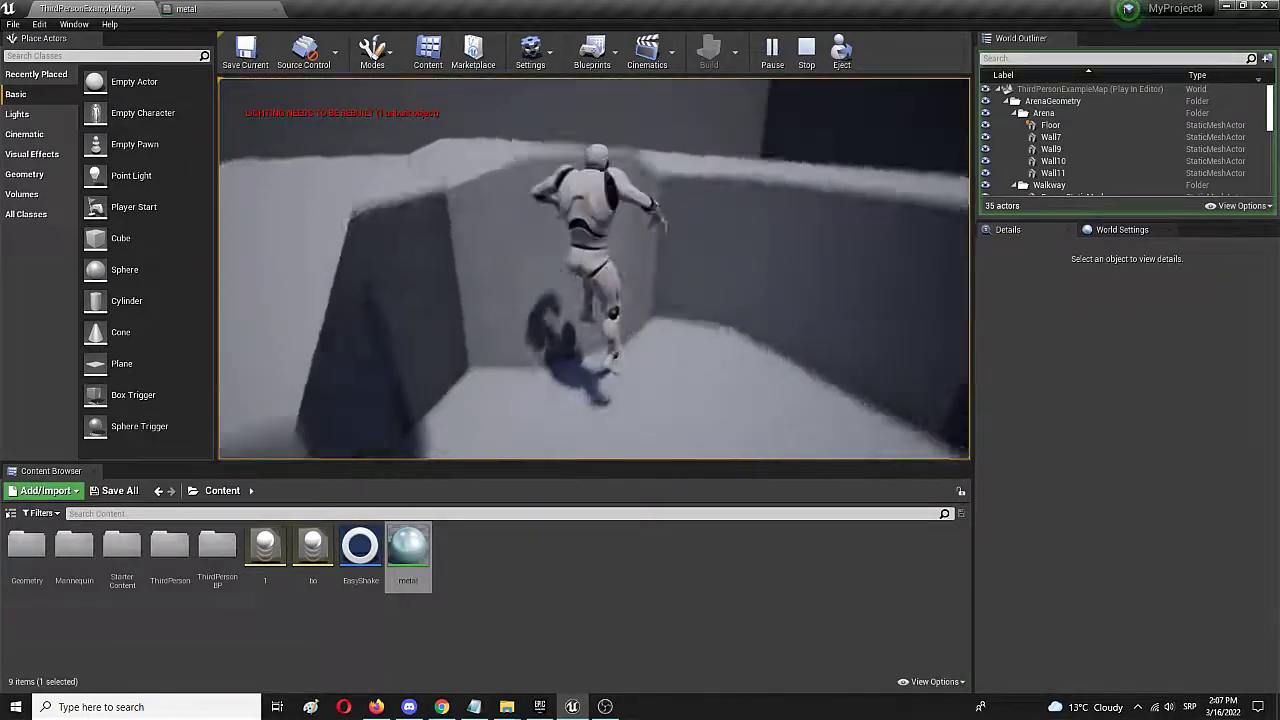
key(w)
key(space)
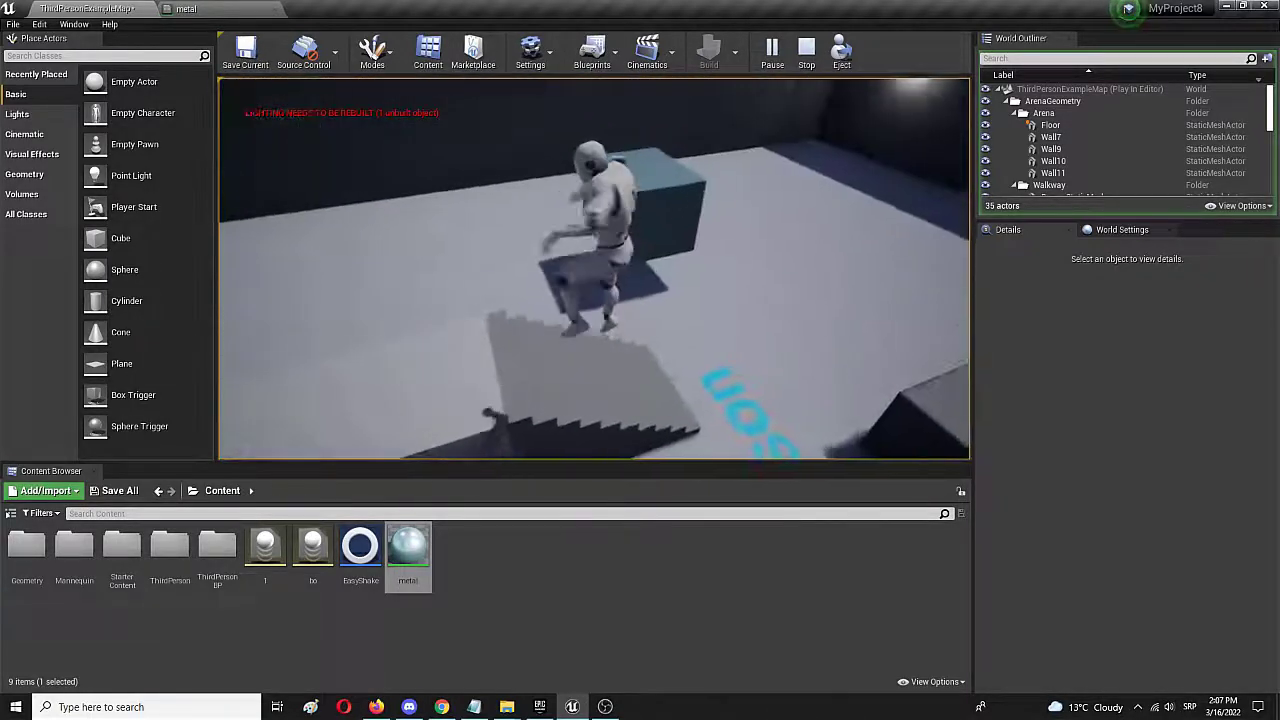
key(w)
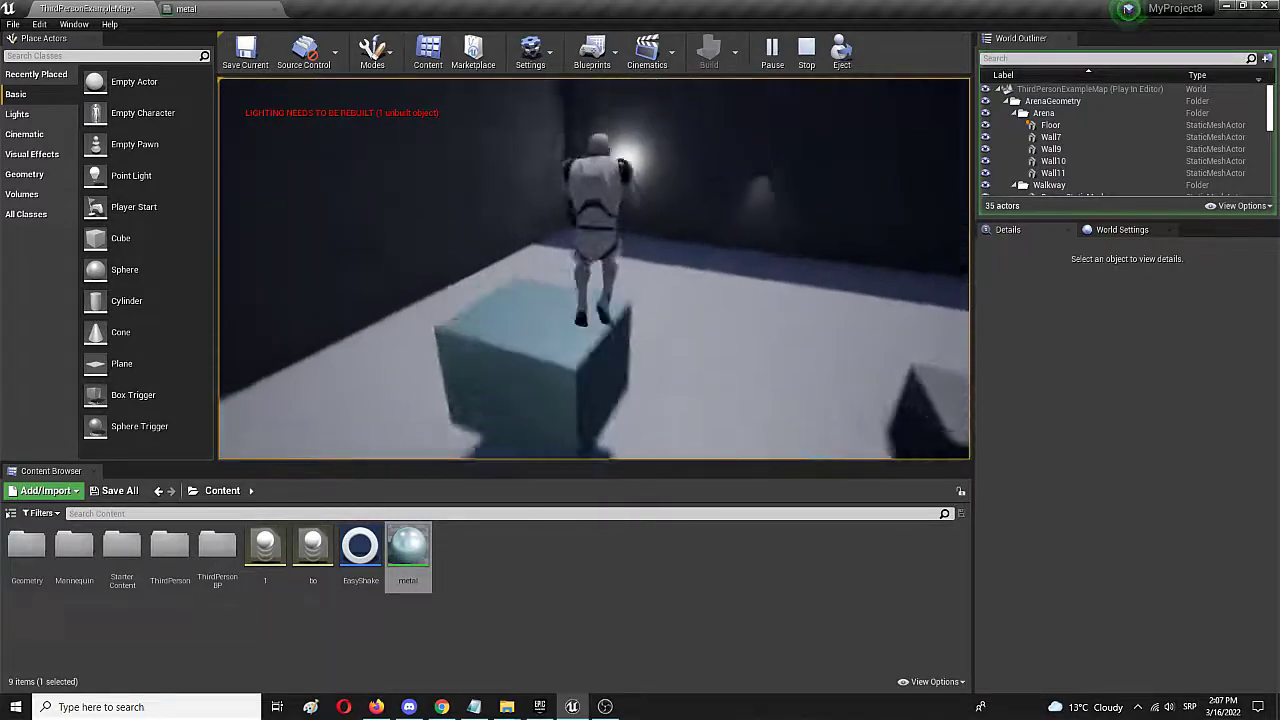
key(w)
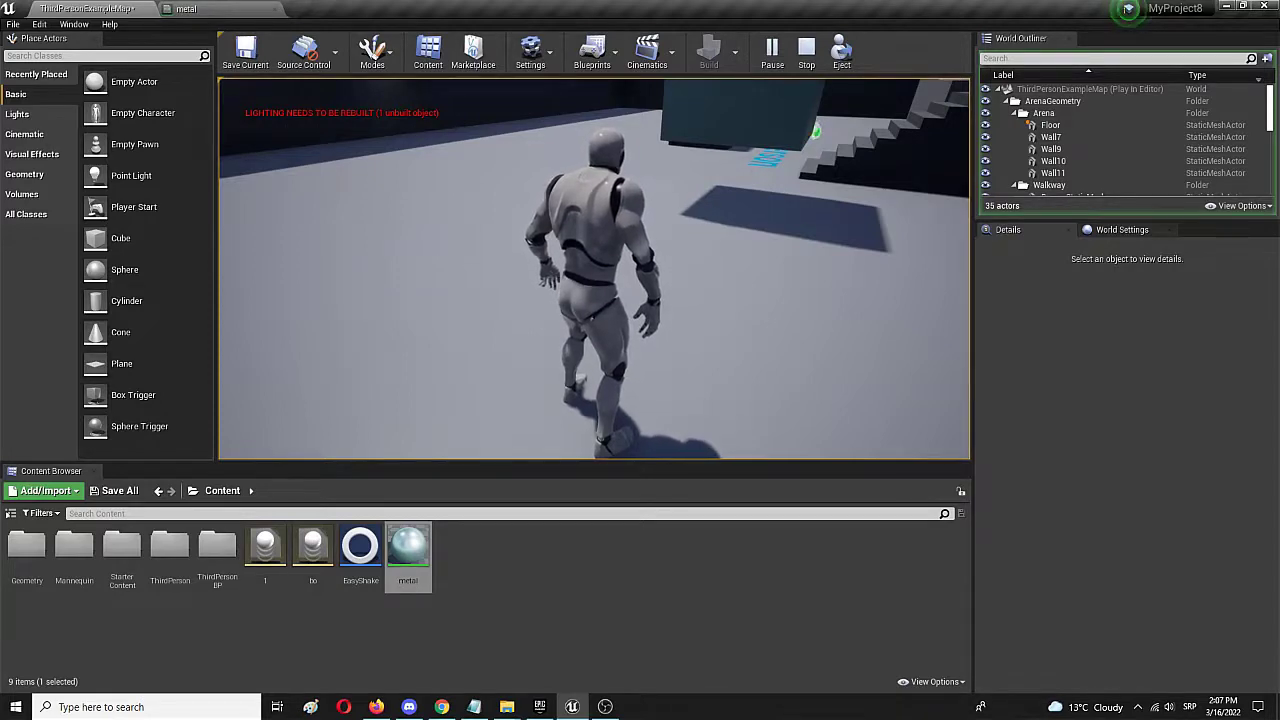
key(w)
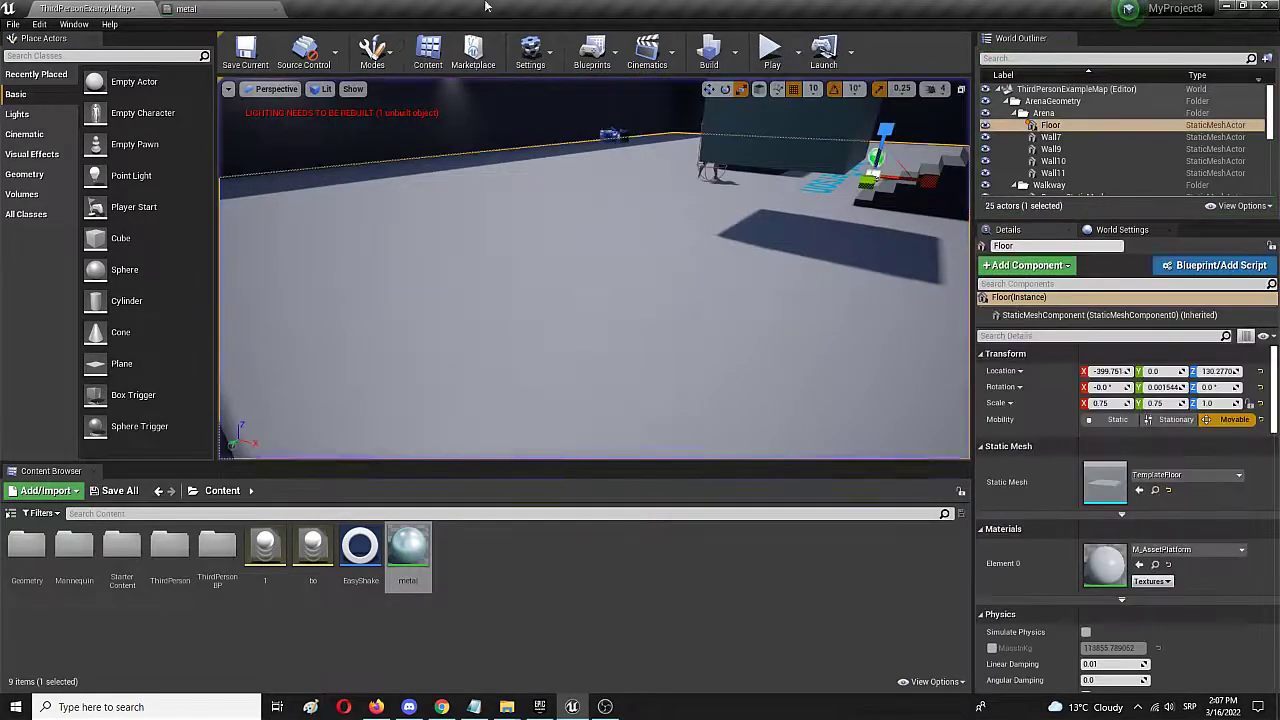
Review the metal material's node graph and return to the ThirdPersonExampleMap level to view the cube in the arena
click(188, 8)
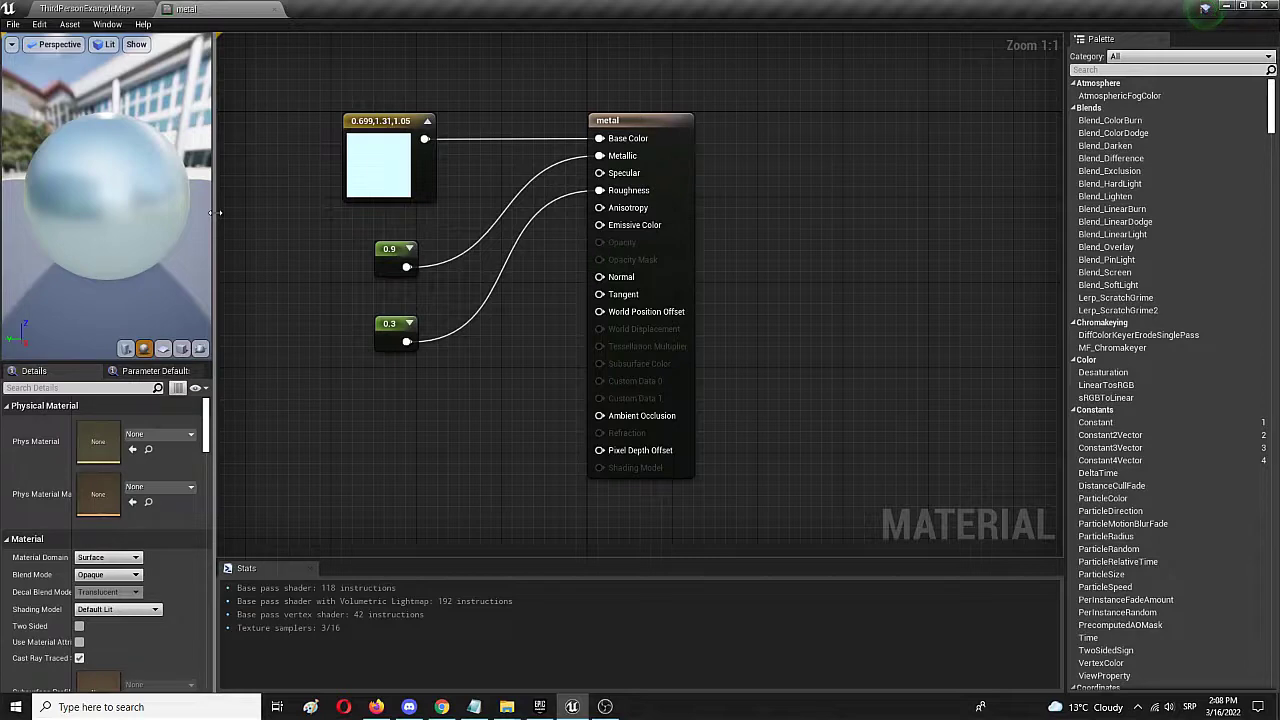
click(67, 8)
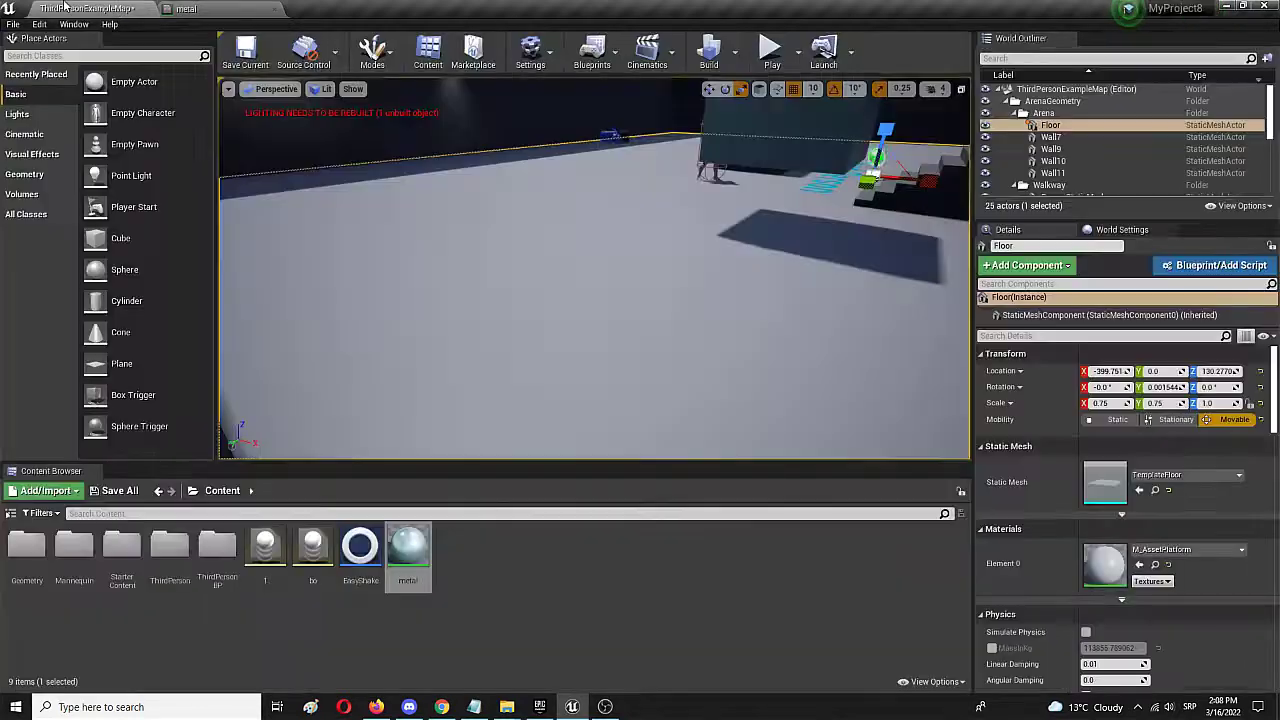
right_drag(611, 246, 730, 185)
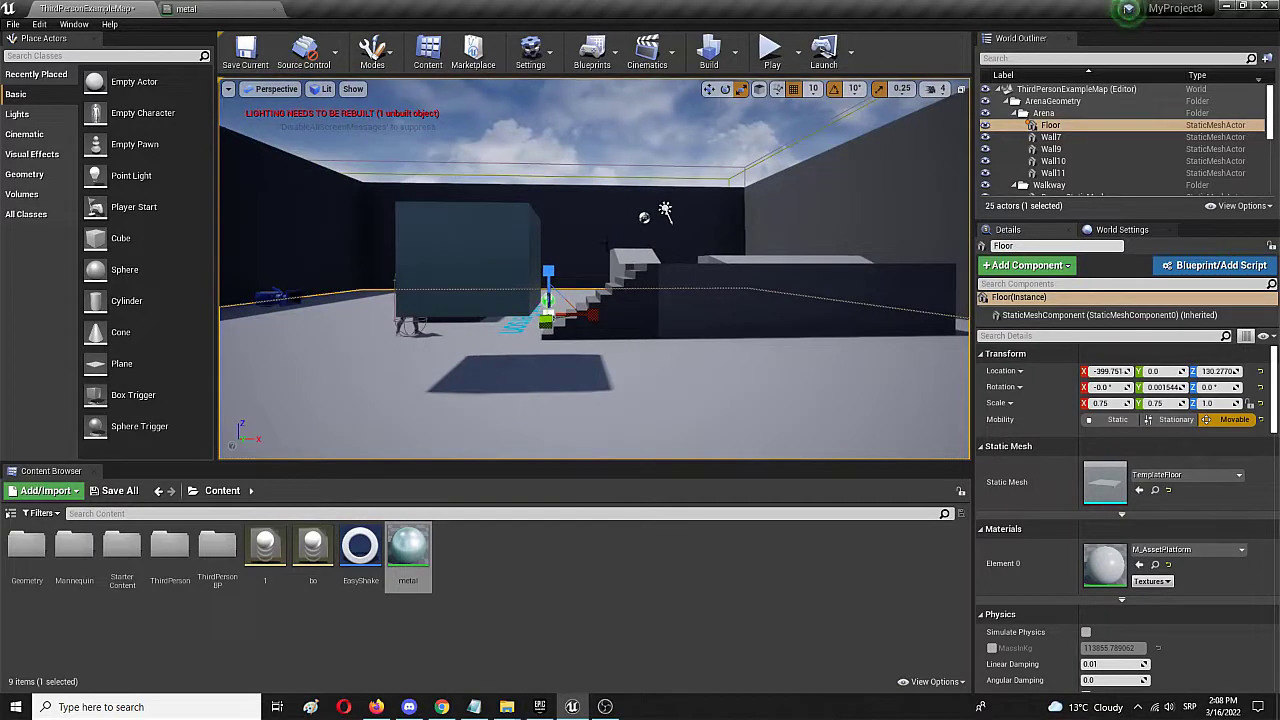